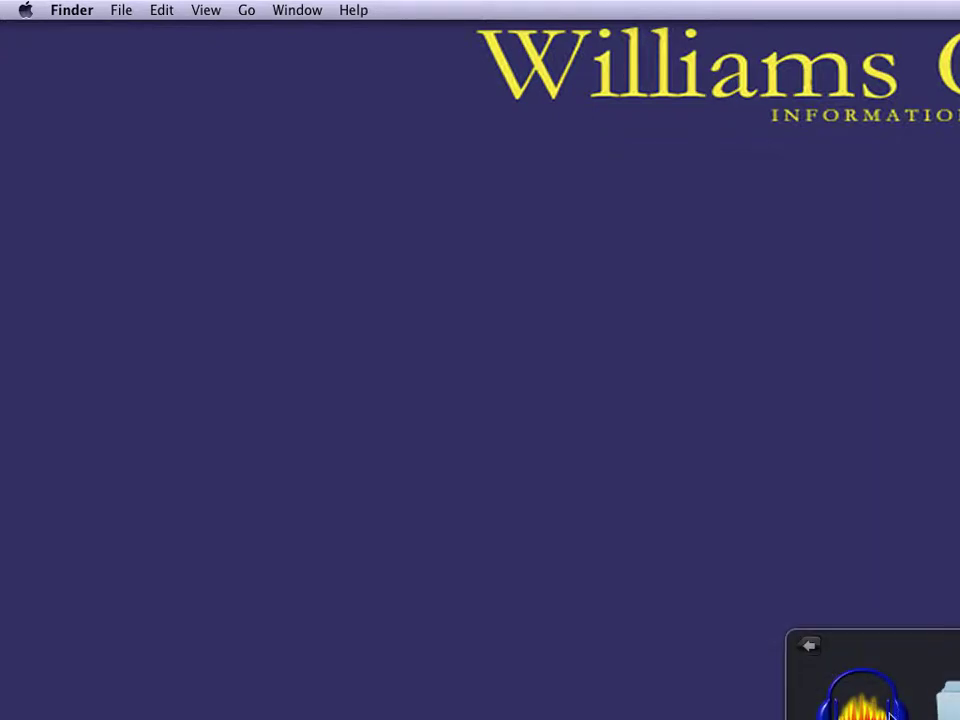
- Open Audacity, fit its window to the screen, and import "14 Kitty's Gone A-Milking_Master McDermott's" from the Desktop
left_click(889, 710)
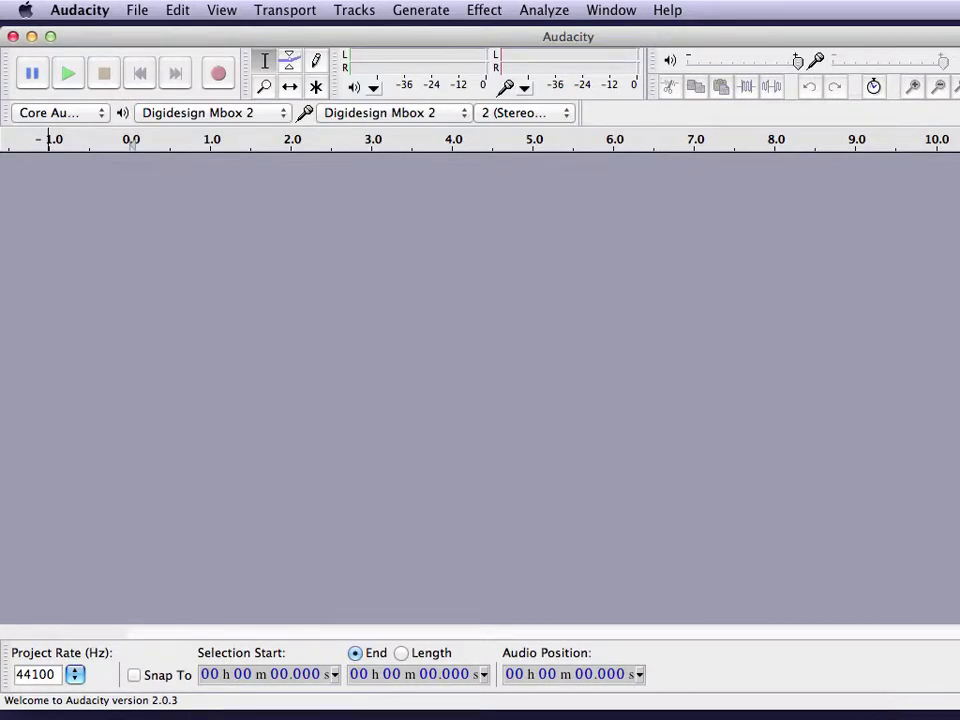
left_click_drag(958, 709, 949, 700)
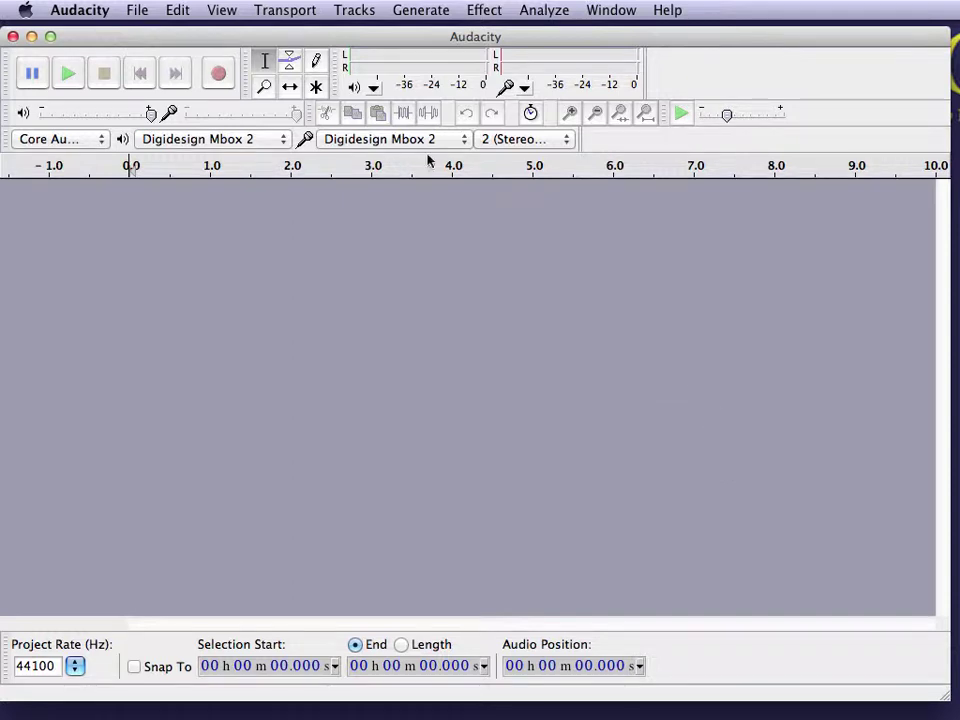
left_click(135, 12)
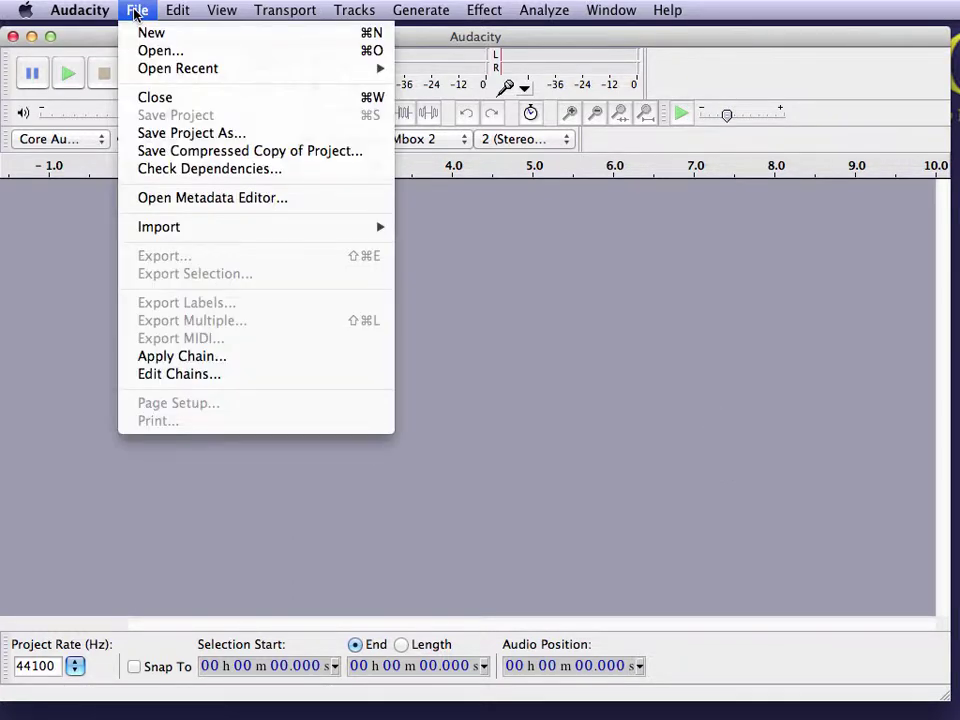
mouse_move(223, 229)
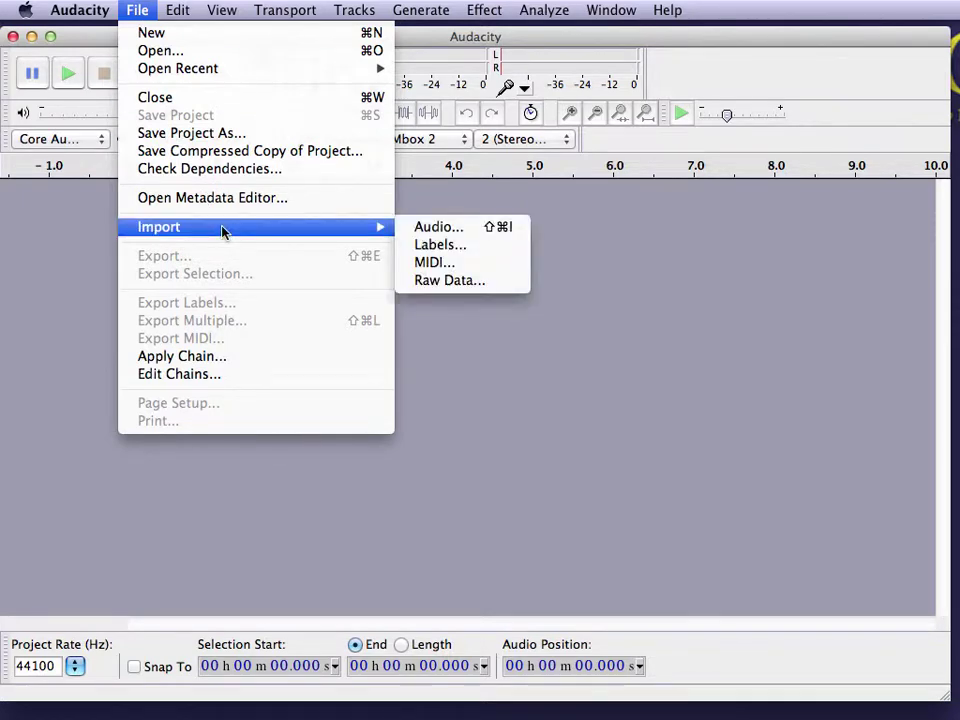
left_click(431, 232)
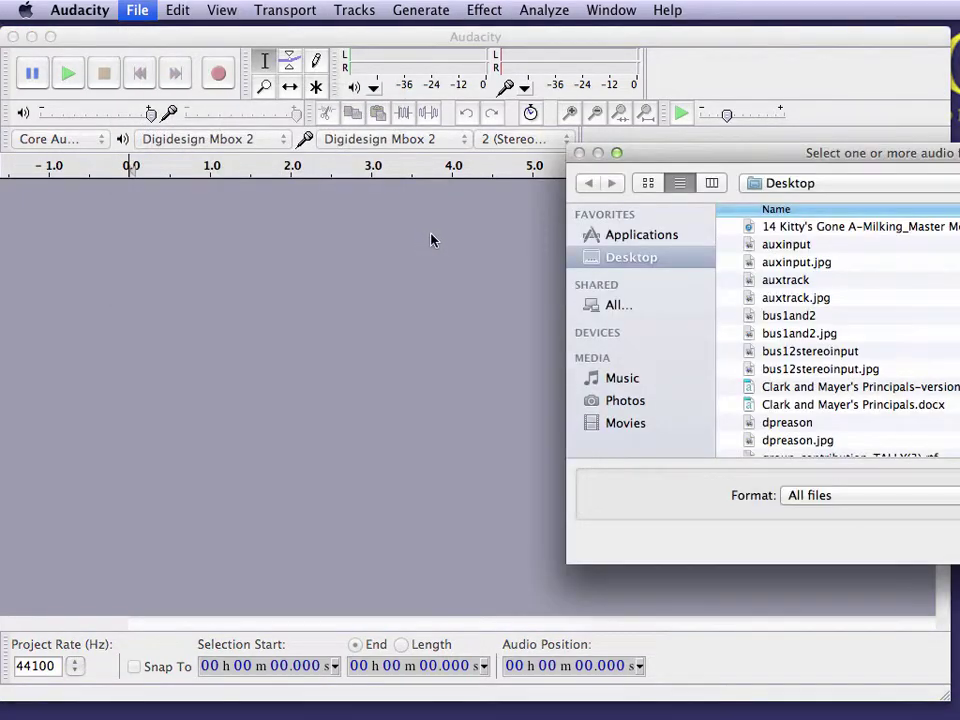
left_click(811, 229)
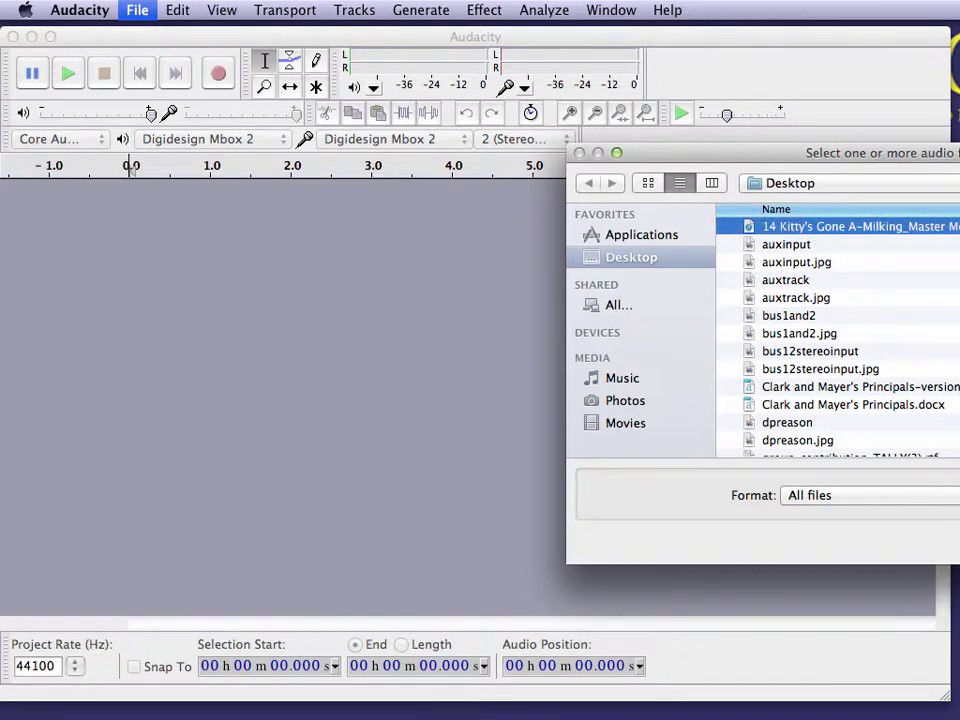
key("Return")
key("Return")
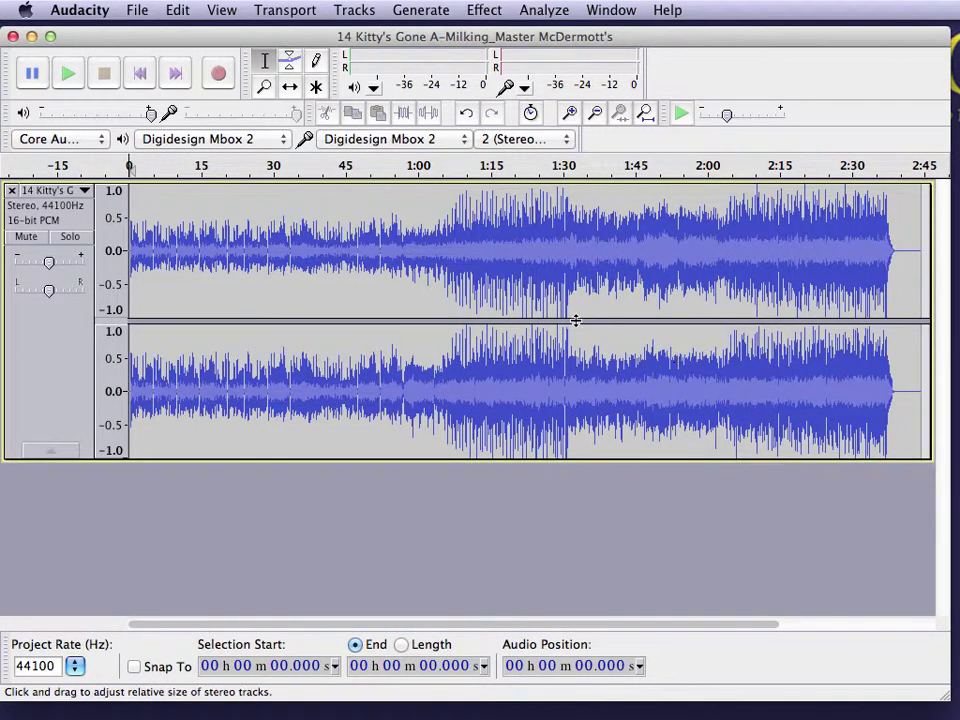
- Play the opening of the imported song briefly, then stop playback
key("space")
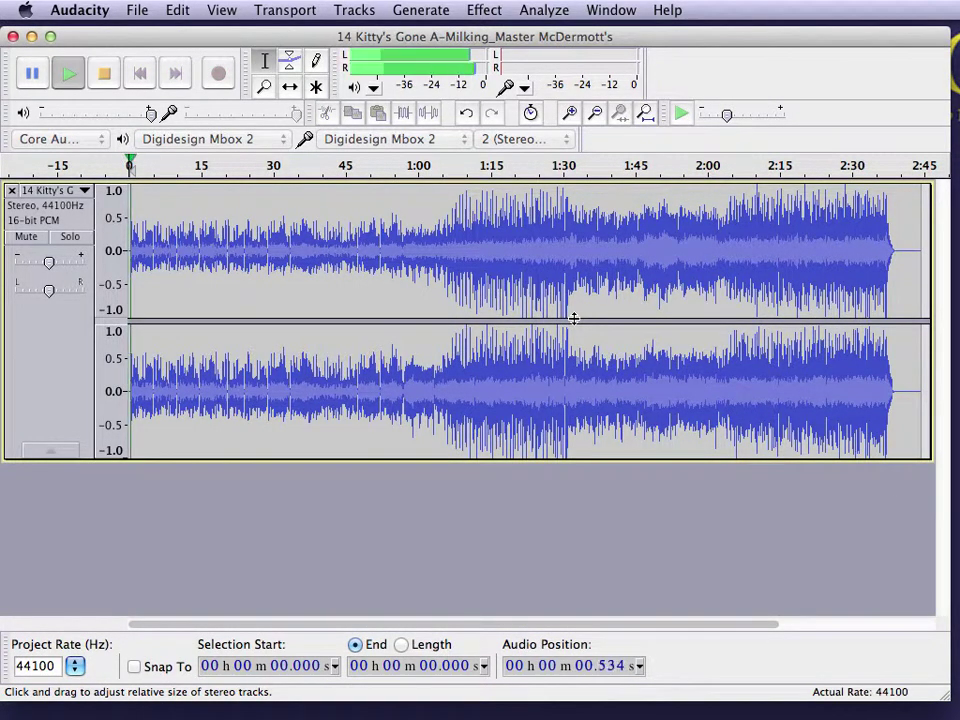
left_click(103, 73)
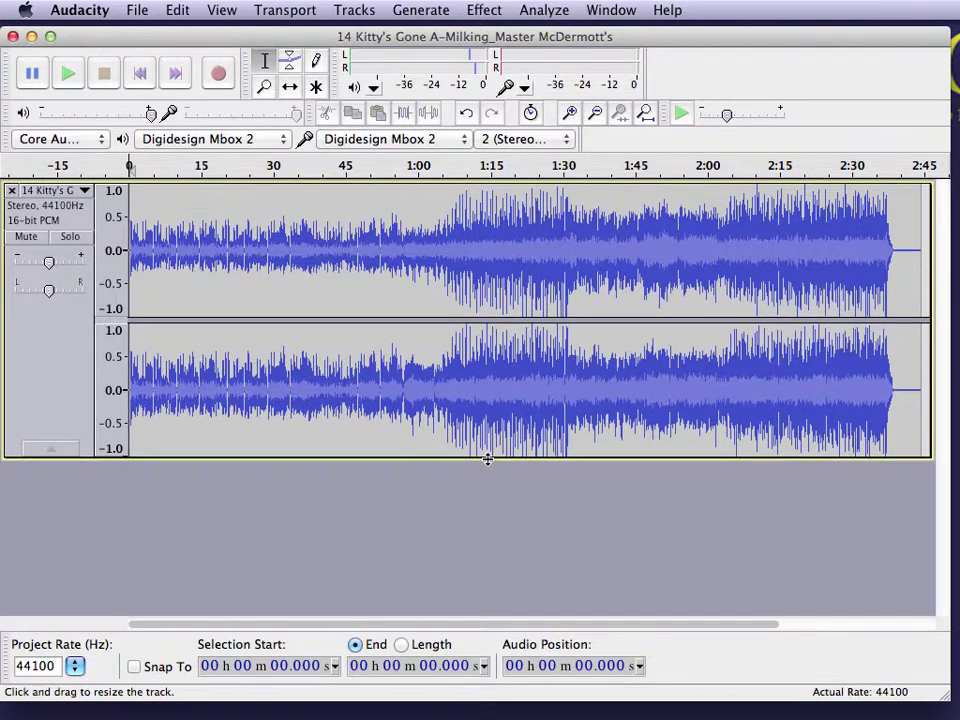
- Add a new stereo track below the song and reduce the height of both tracks so they fit together
left_click_drag(489, 457, 490, 381)
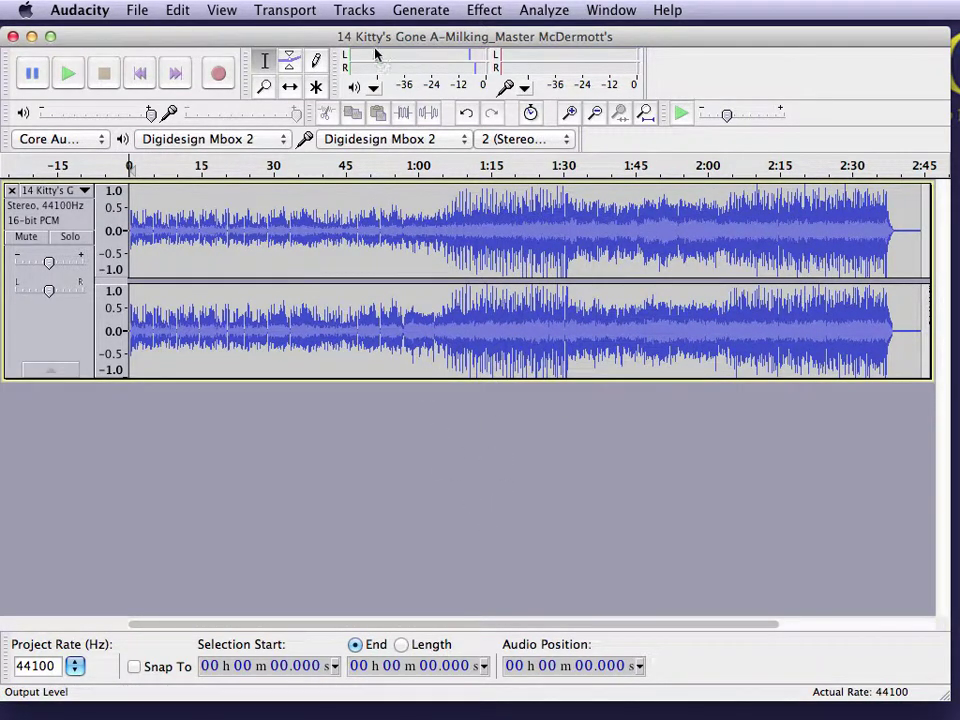
left_click(354, 10)
mouse_move(362, 35)
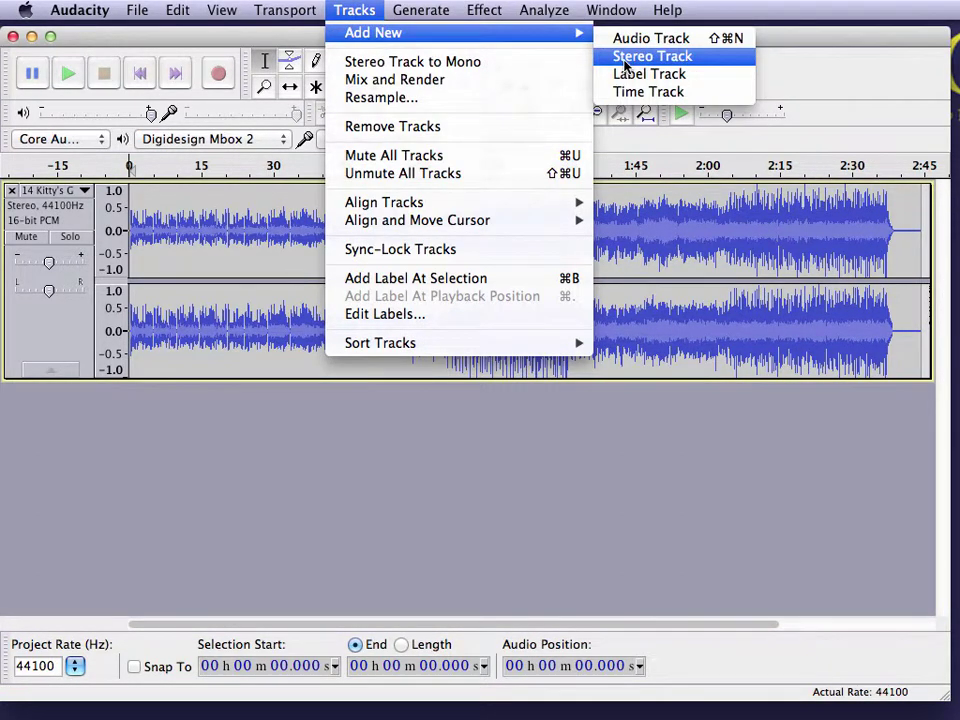
left_click(651, 56)
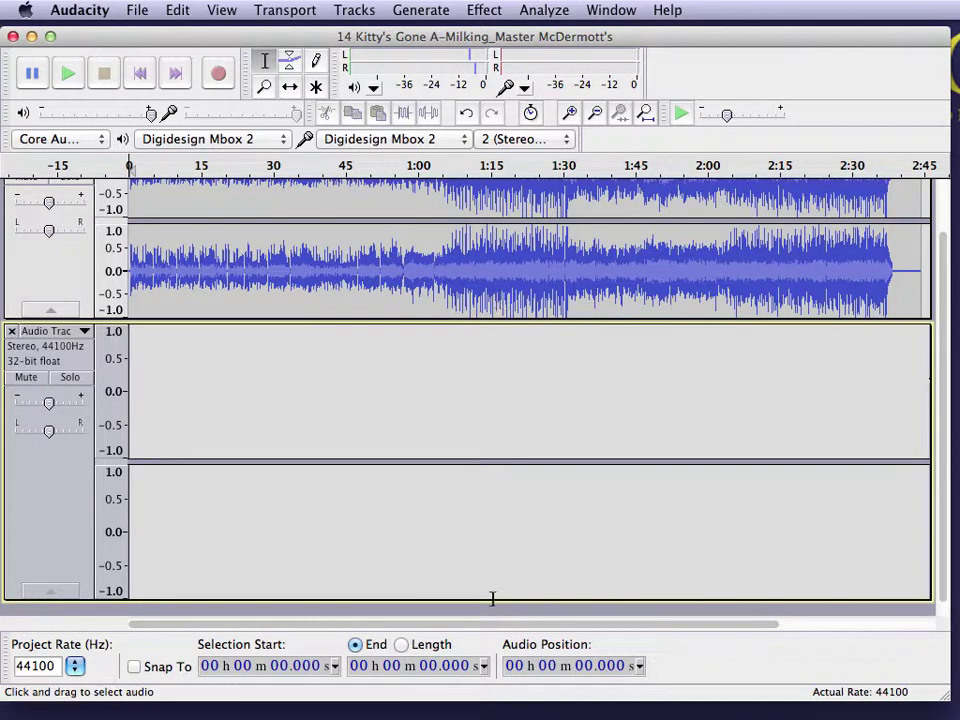
left_click_drag(499, 599, 513, 492)
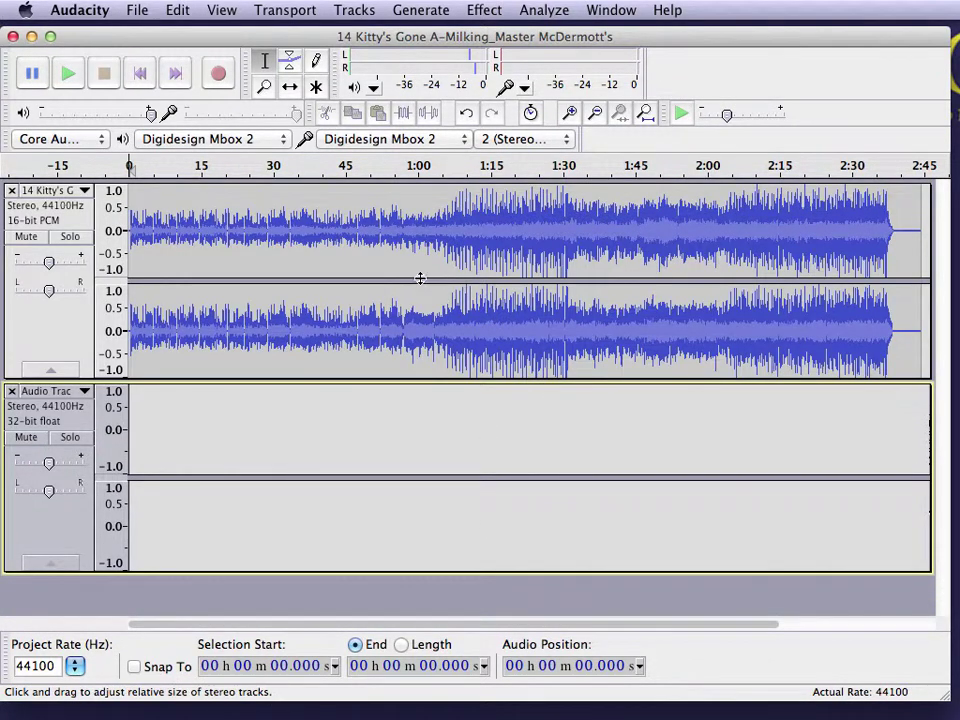
- Copy the song section from about 1:01 to 1:25 and paste it into the new stereo track at about 22.5 seconds
left_click_drag(424, 266, 533, 272)
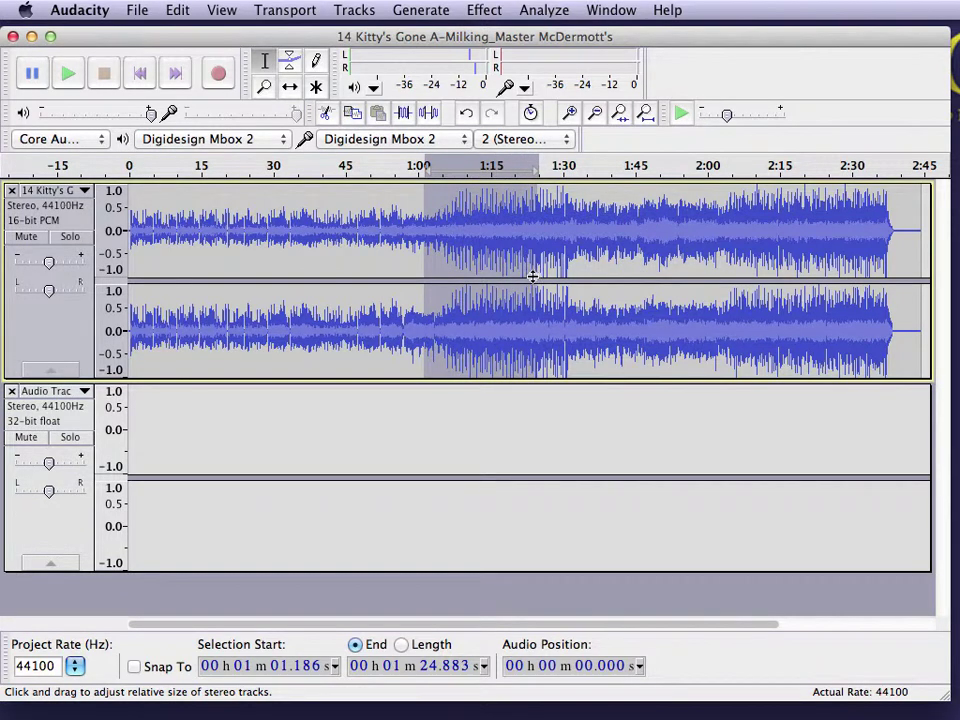
key("space")
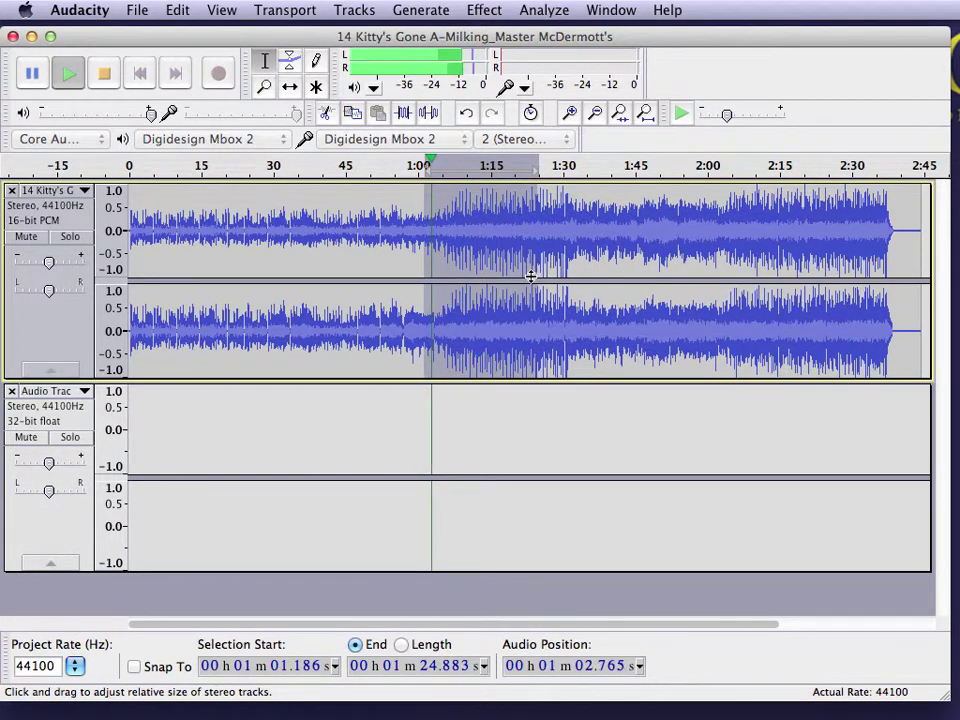
key("space")
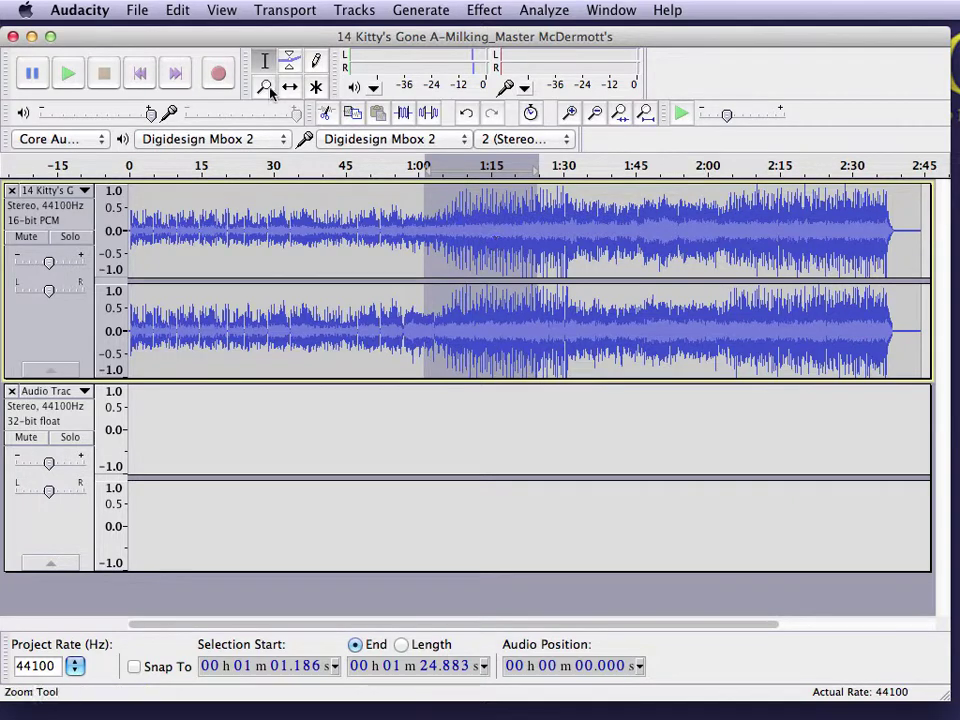
left_click(180, 10)
left_click(200, 128)
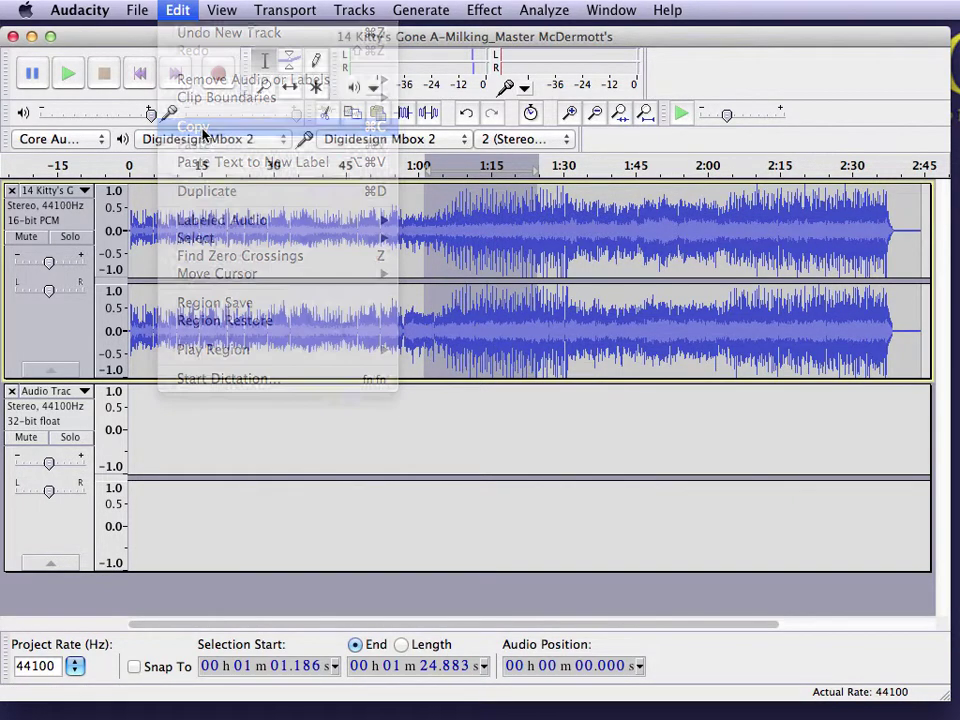
left_click(233, 479)
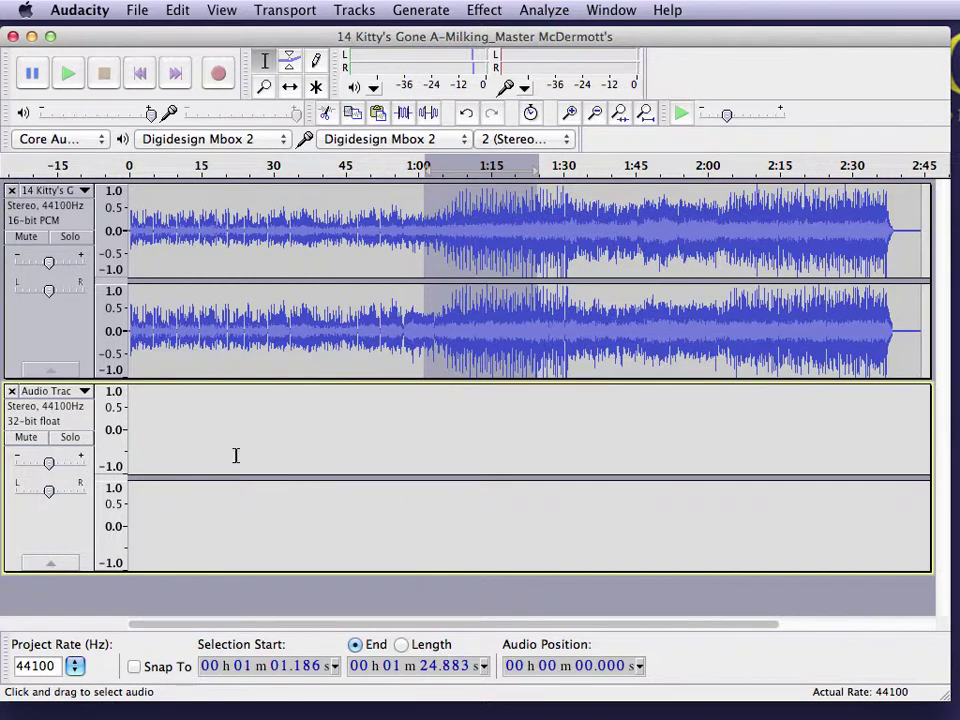
left_click(237, 456)
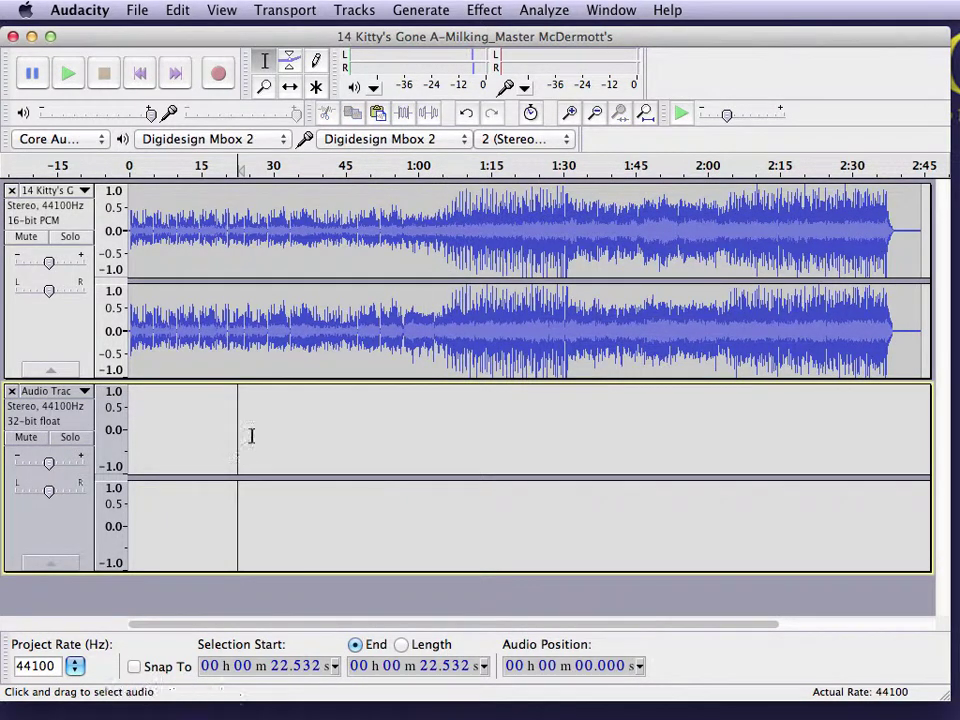
key("super+v")
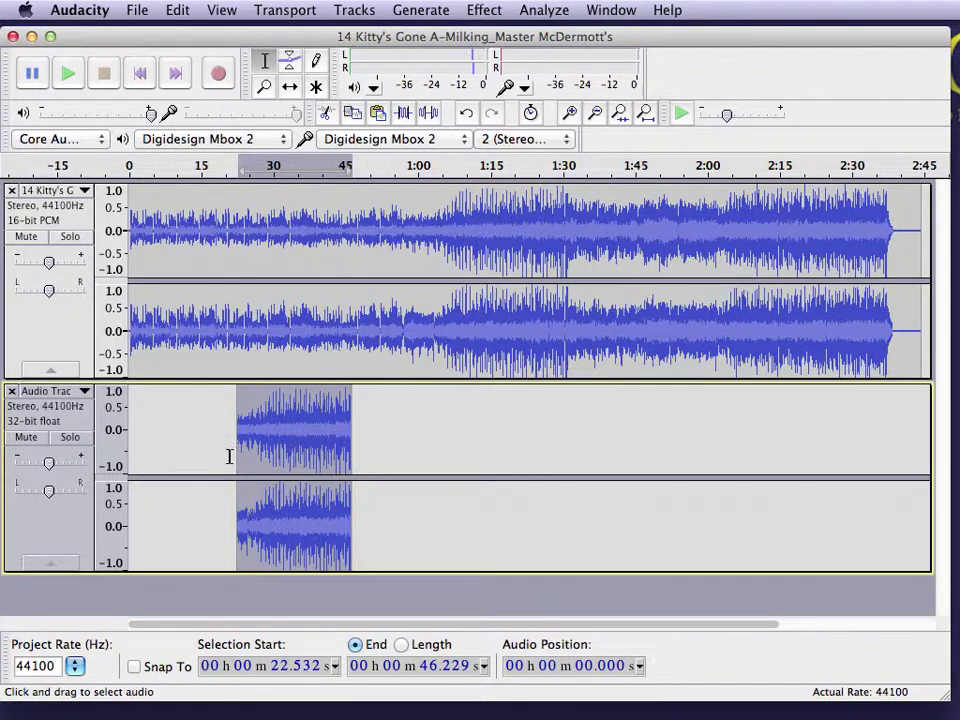
- Mute the original song track and preview the pasted clip from about 19 seconds
left_click(27, 237)
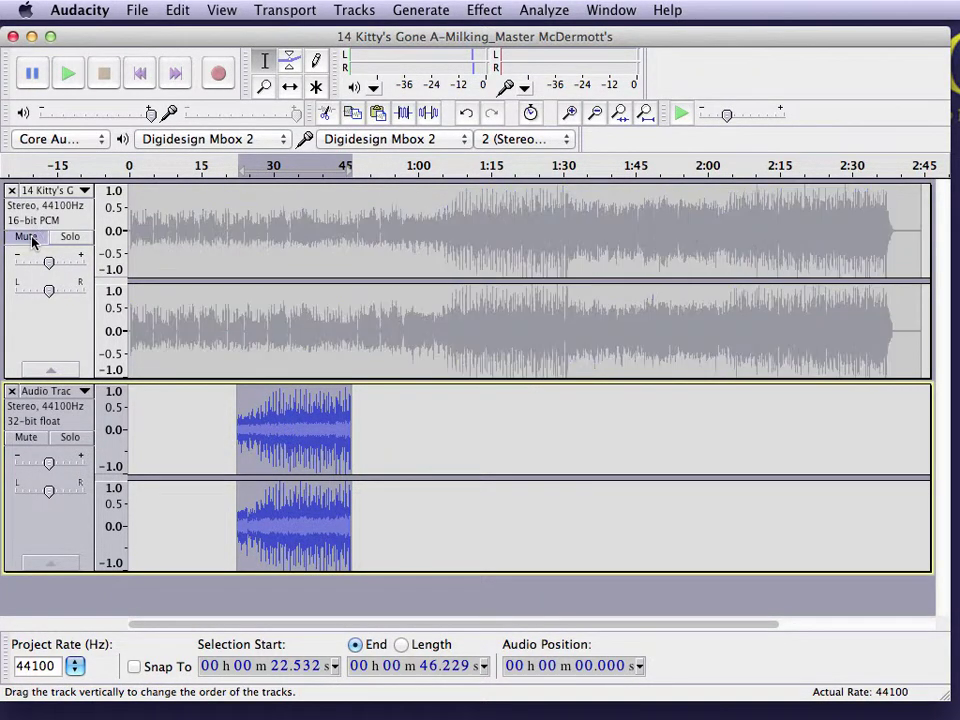
left_click(221, 399)
key("space")
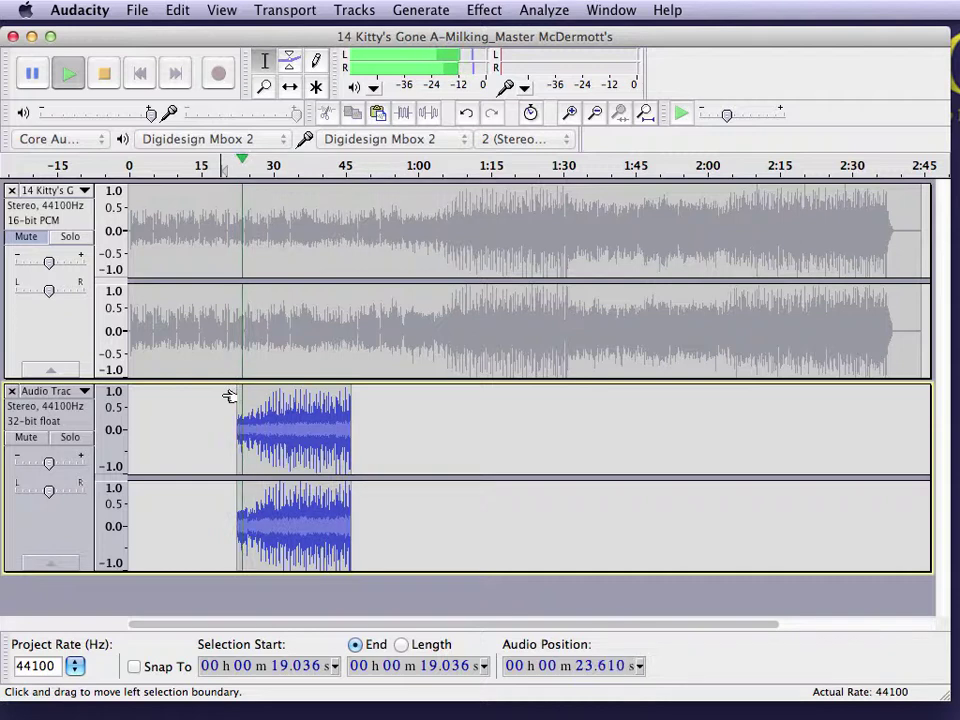
key("space")
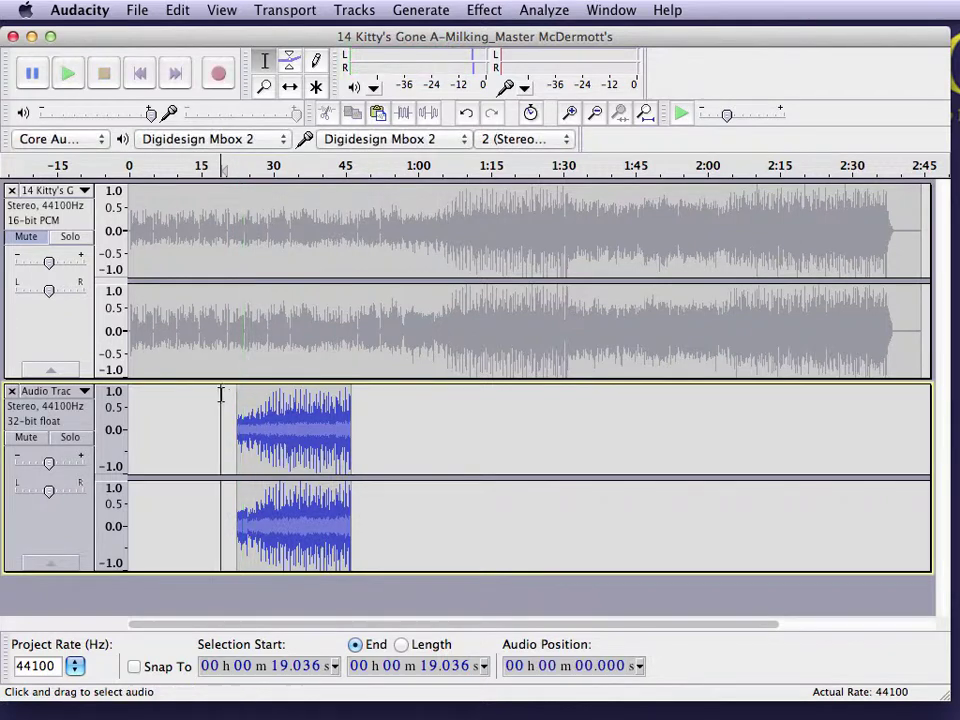
- Apply a Fade In to the first 3 seconds or so of the pasted clip, from 22.5 to about 25.4 seconds
mouse_move(247, 440)
left_mouse_down()
mouse_move(225, 444)
mouse_move(236, 437)
left_mouse_up()
left_click(262, 431)
left_click(251, 432)
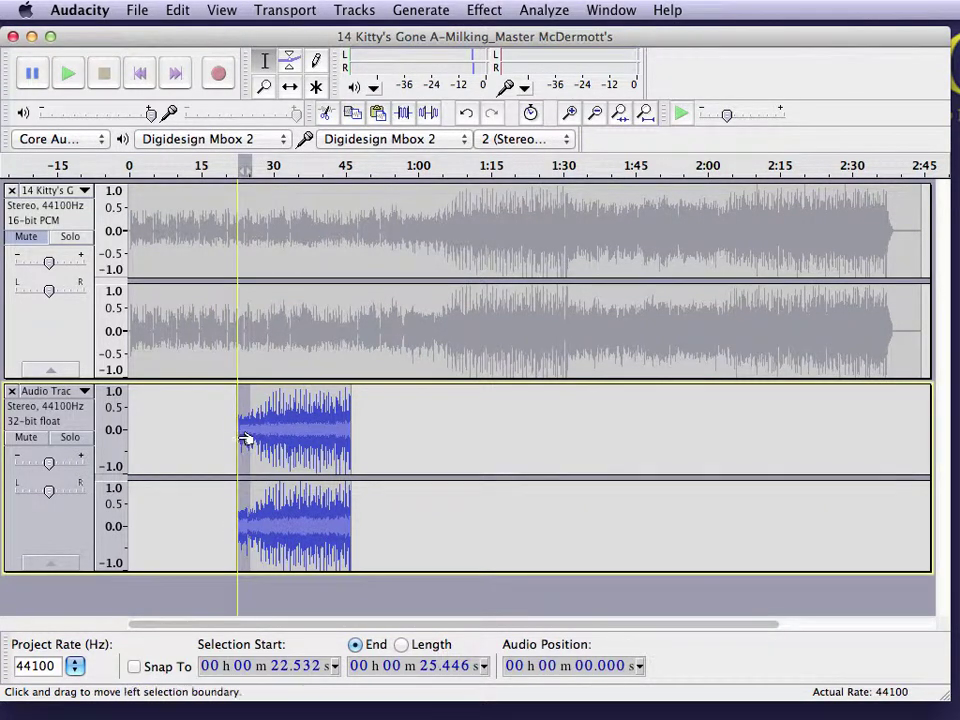
left_click(467, 12)
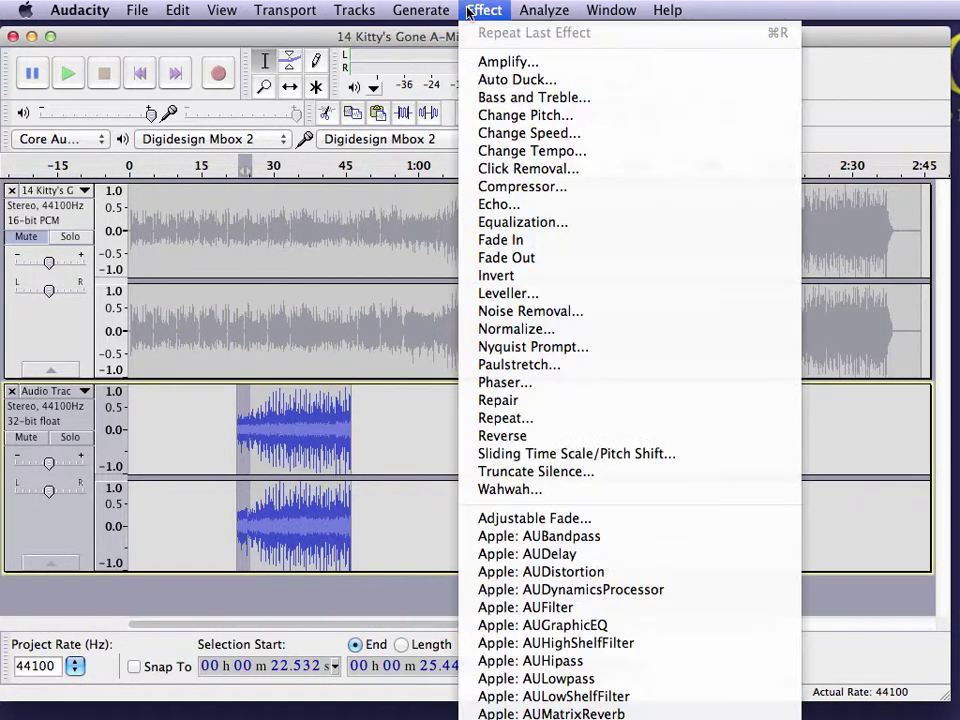
left_click(481, 242)
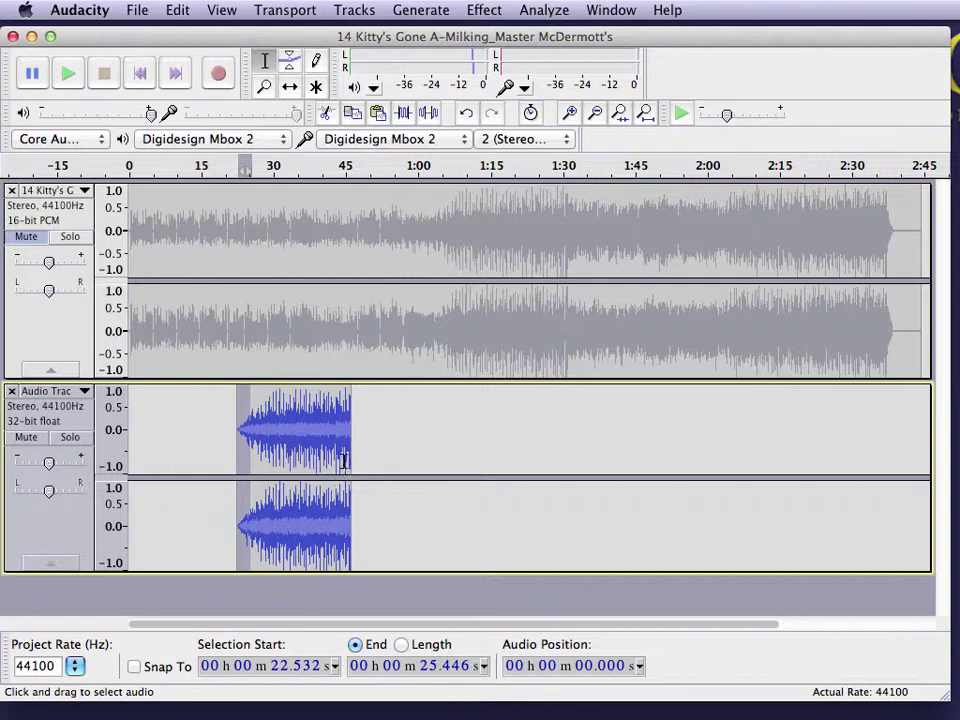
- Apply a Fade Out to the end of the pasted clip, starting at about 44.9 seconds
left_click_drag(345, 460, 361, 463)
left_click(484, 10)
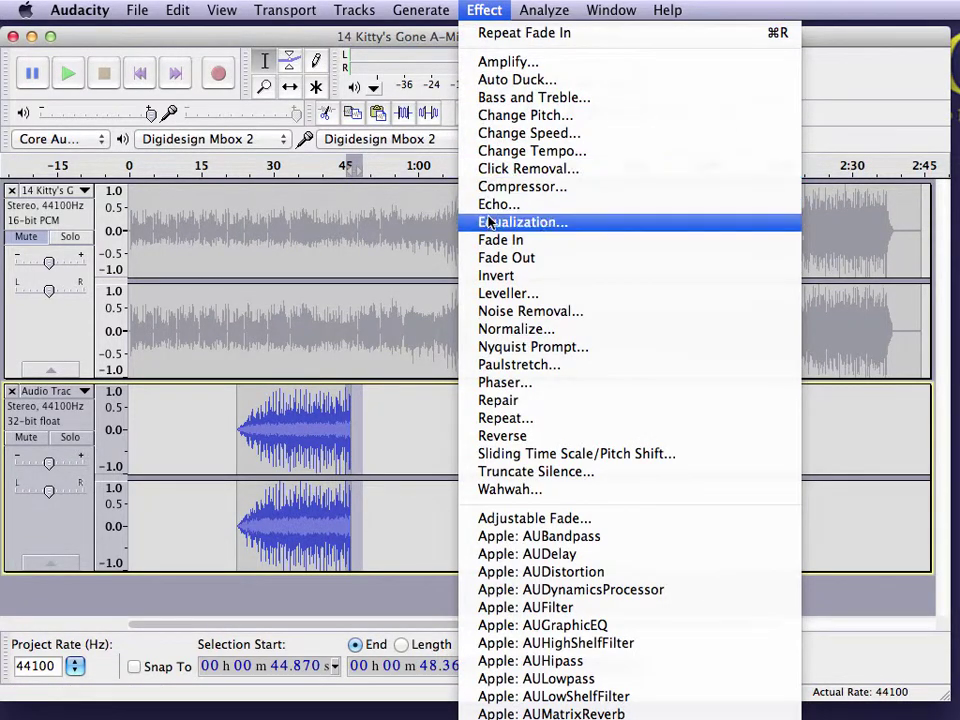
left_click(497, 258)
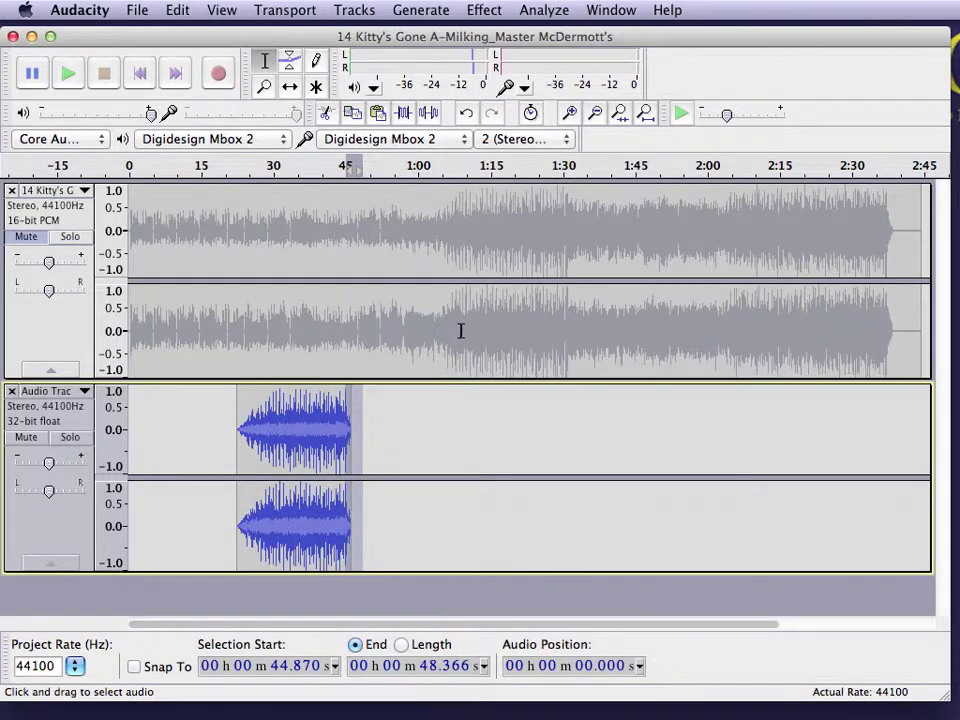
- Unmute the original song track and preview it briefly from about 7 seconds
left_click(463, 330)
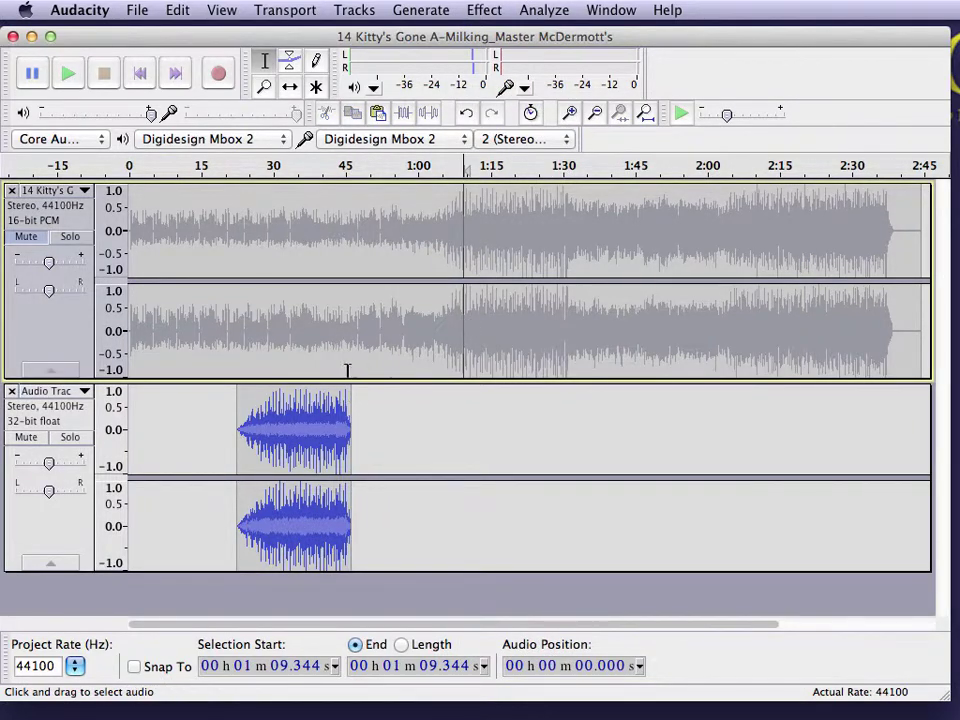
left_click(26, 236)
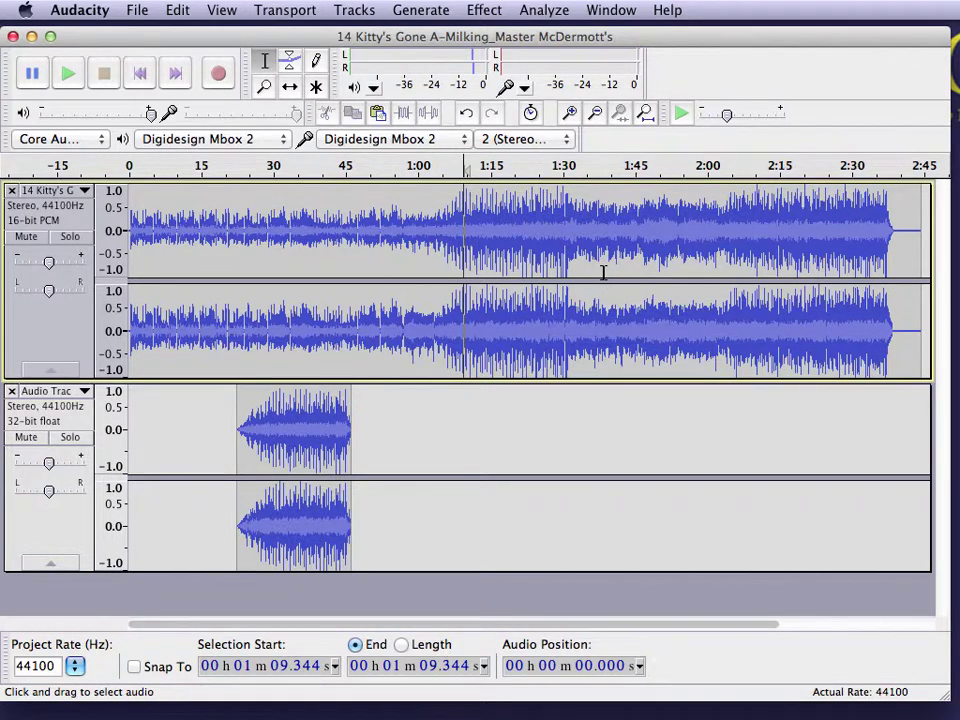
left_click(162, 265)
key("space")
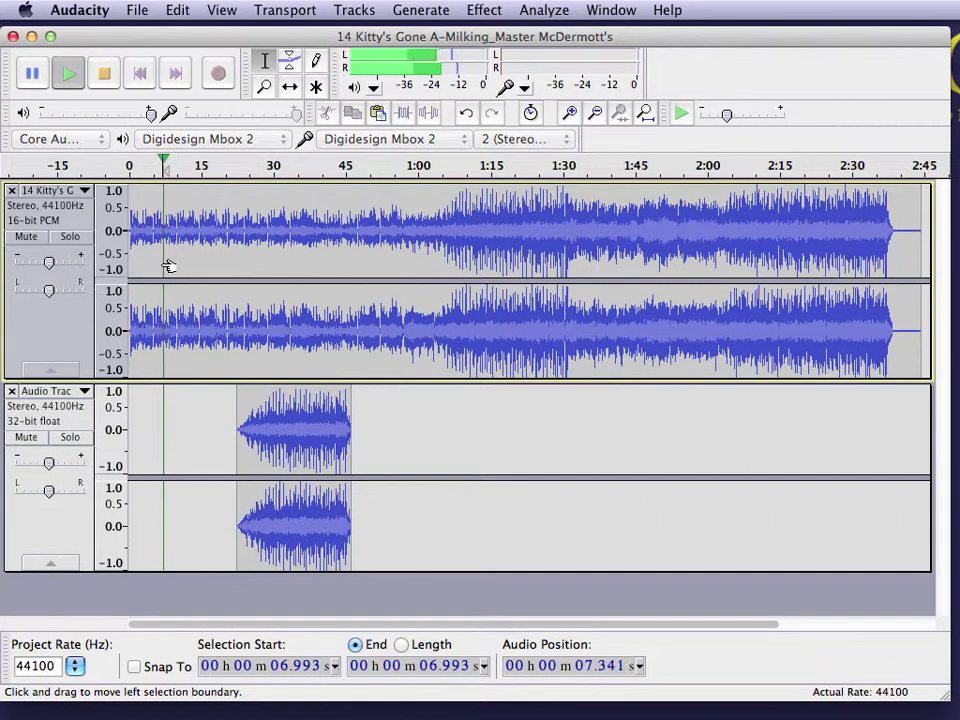
key("space")
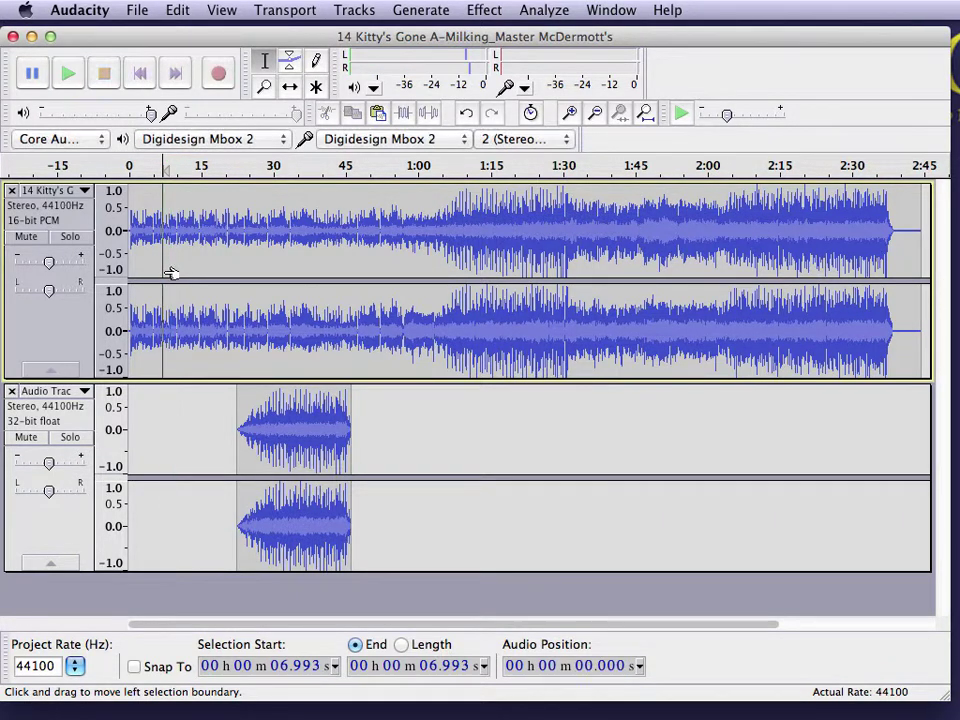
- Copy the song section from about 8 to 20.6 seconds and paste it into the second track at about 53 seconds
left_click_drag(167, 270, 228, 272)
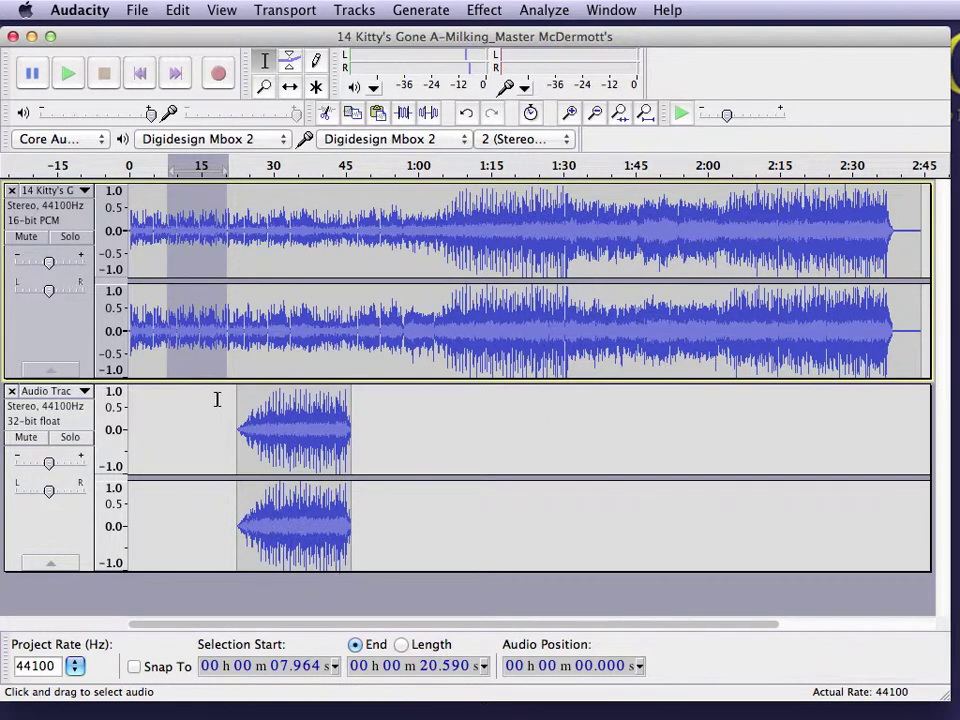
left_click(386, 452)
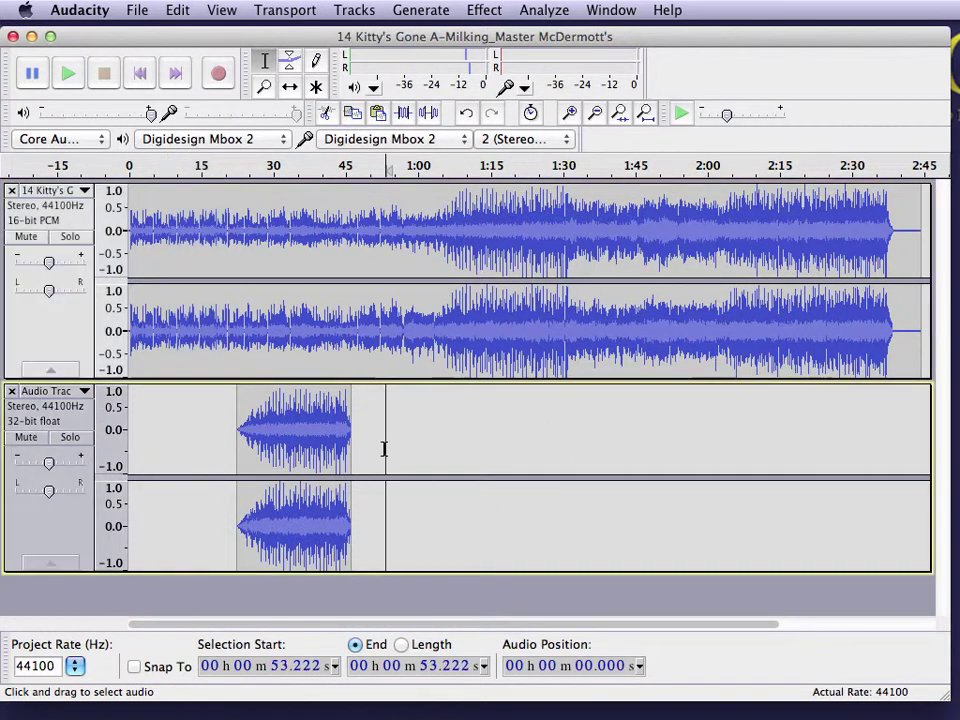
key("super+v")
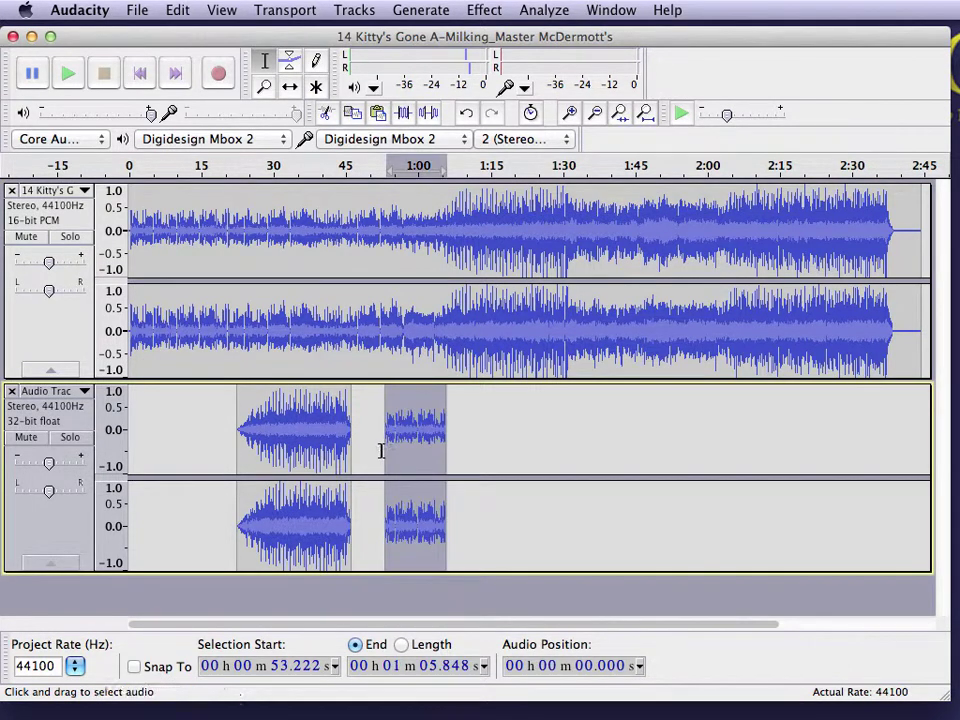
- Apply a Fade In to the start of the second pasted clip, from about 53.2 to 54.4 seconds
left_click(394, 452)
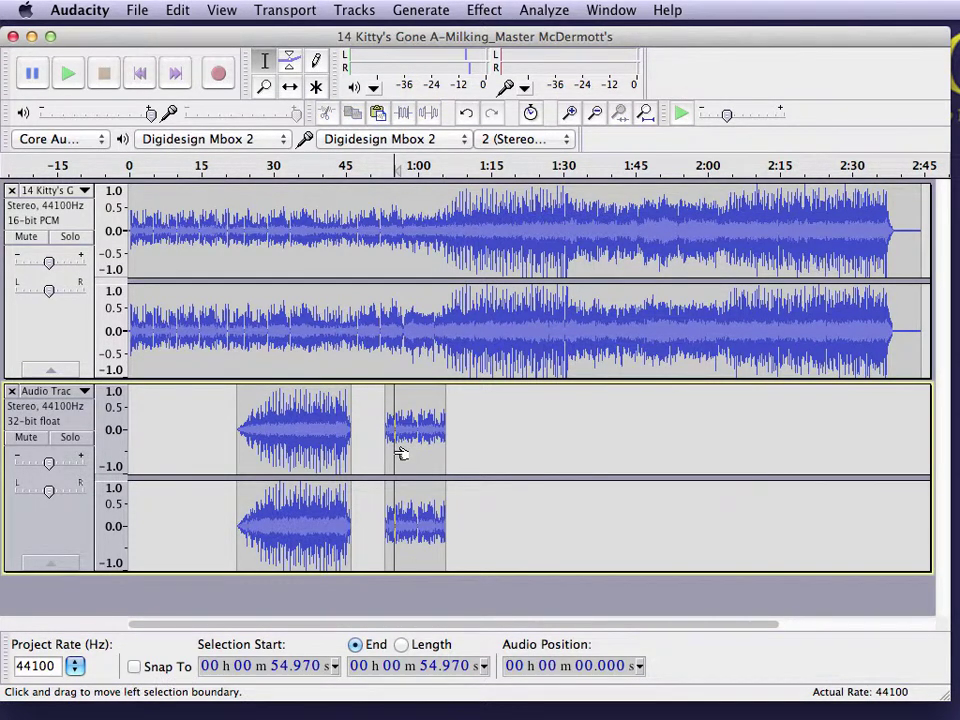
left_click_drag(388, 456, 384, 460)
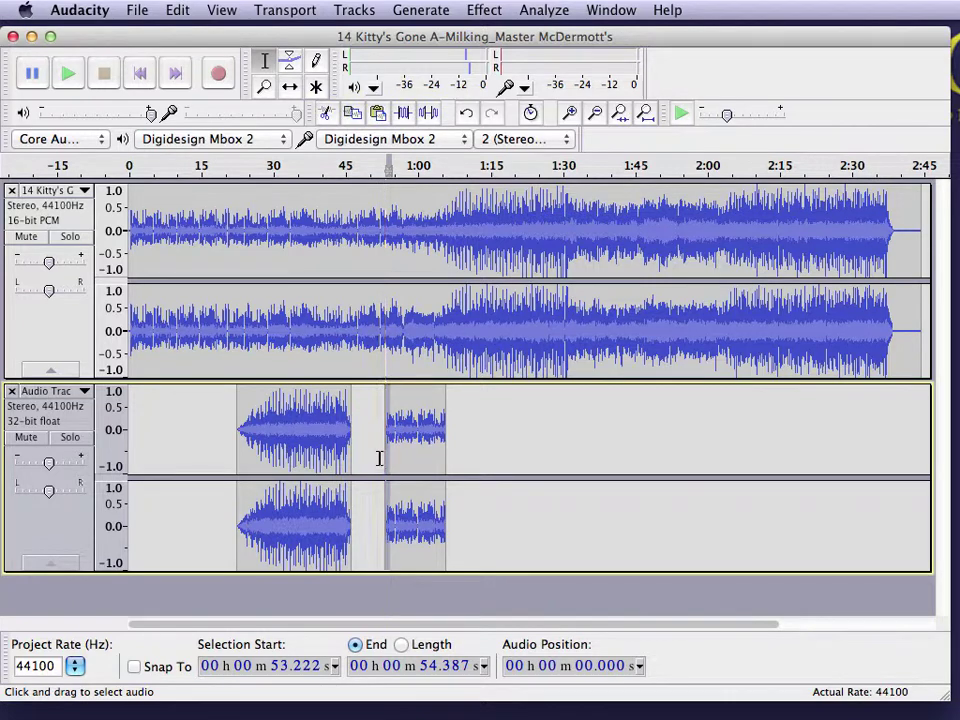
left_click(480, 10)
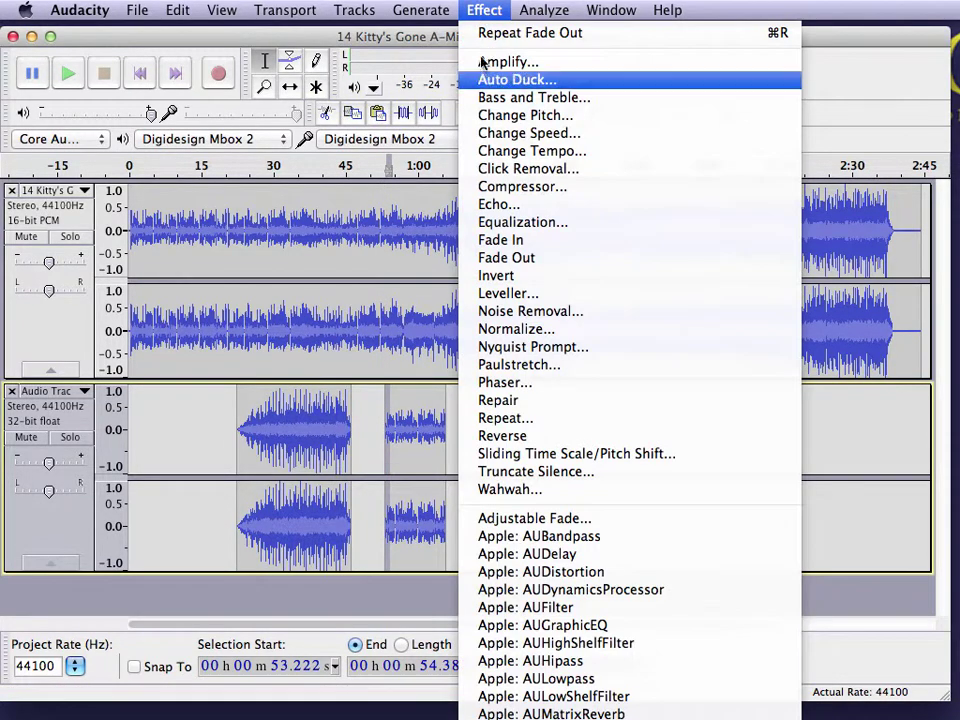
left_click(490, 240)
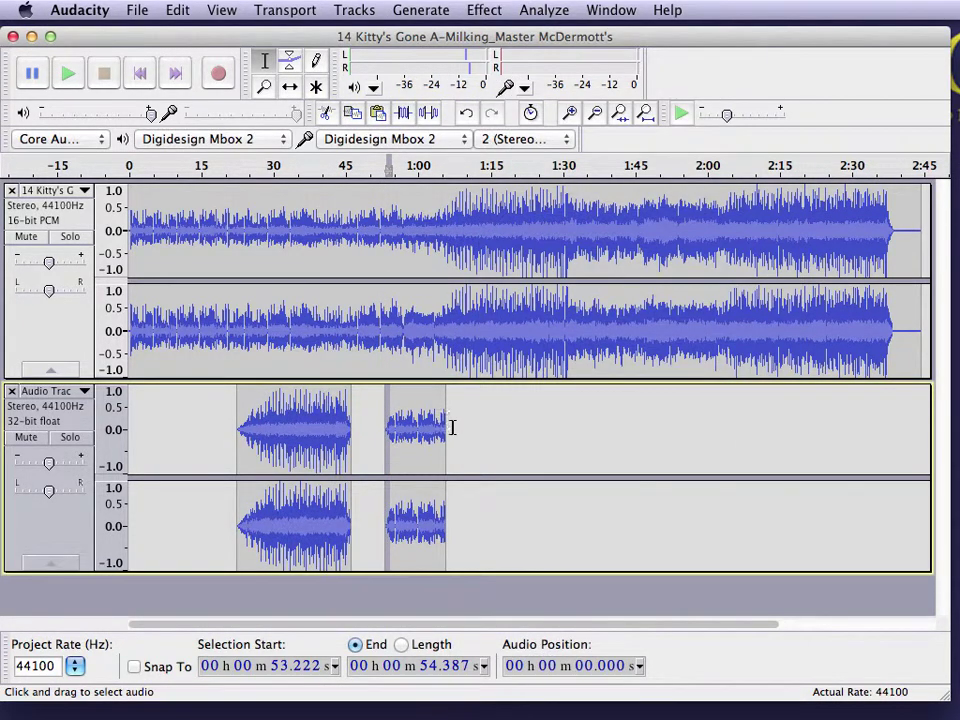
- Apply a Fade Out to the end of the second pasted clip, starting at about 1:03.9, and clear the selection
left_click(446, 438)
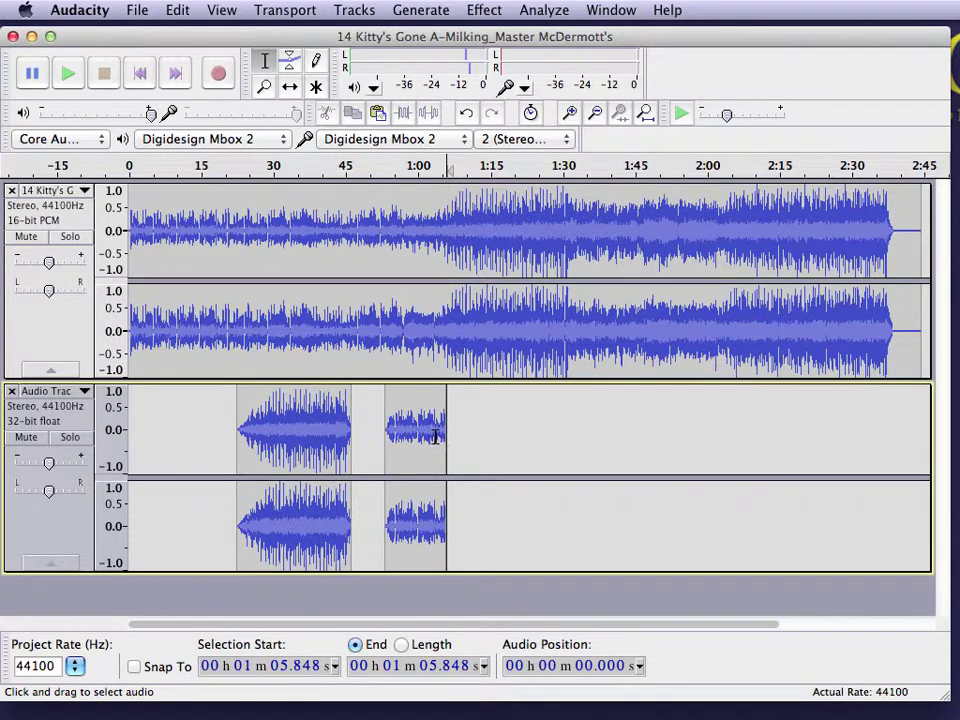
left_click_drag(437, 437, 451, 440)
left_click(484, 10)
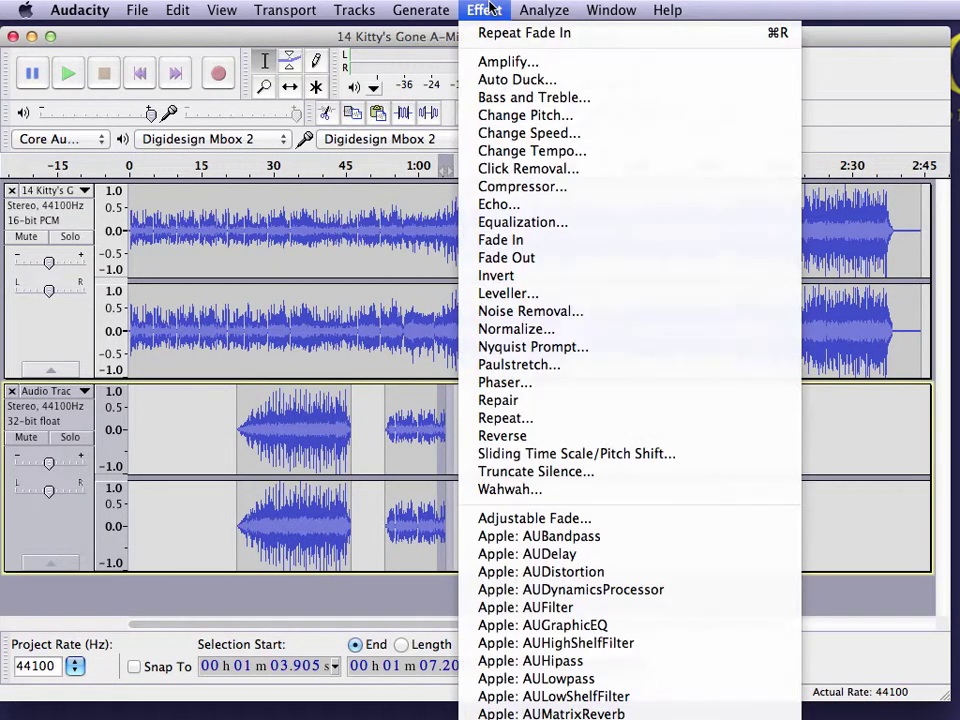
left_click(505, 257)
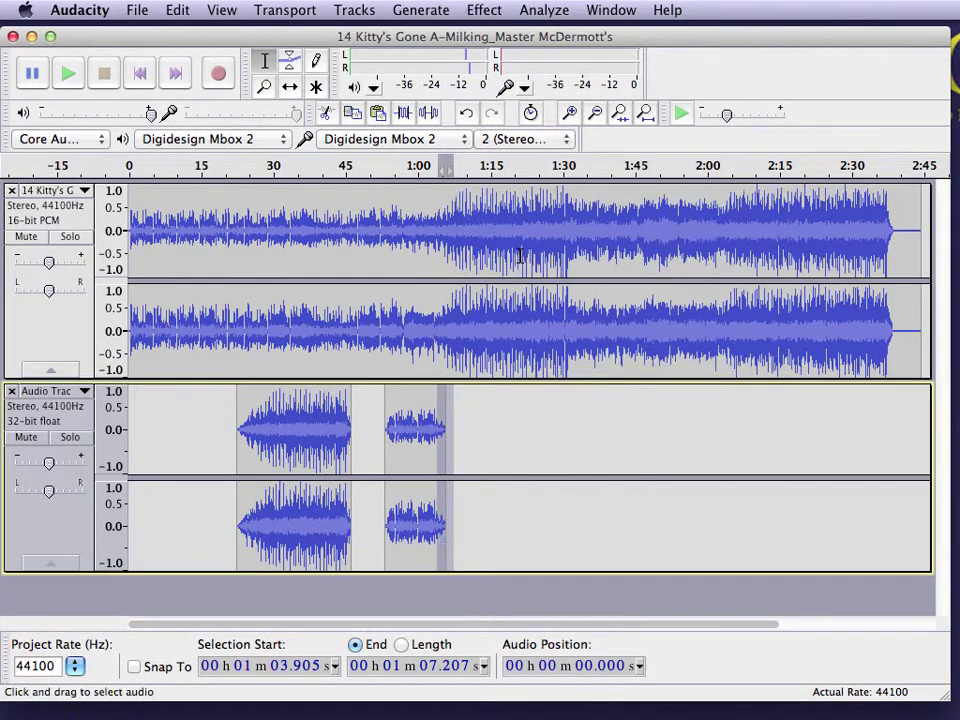
left_click(497, 450)
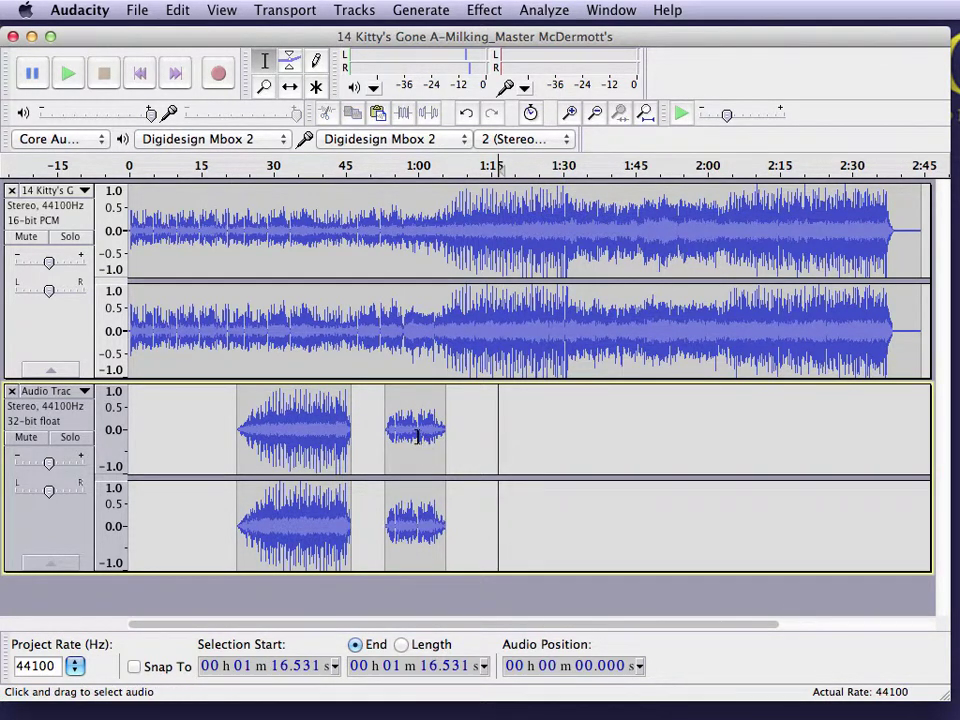
- Shift the second pasted clip earlier in time so it directly follows the first clip, and return to the Selection tool
left_click(290, 87)
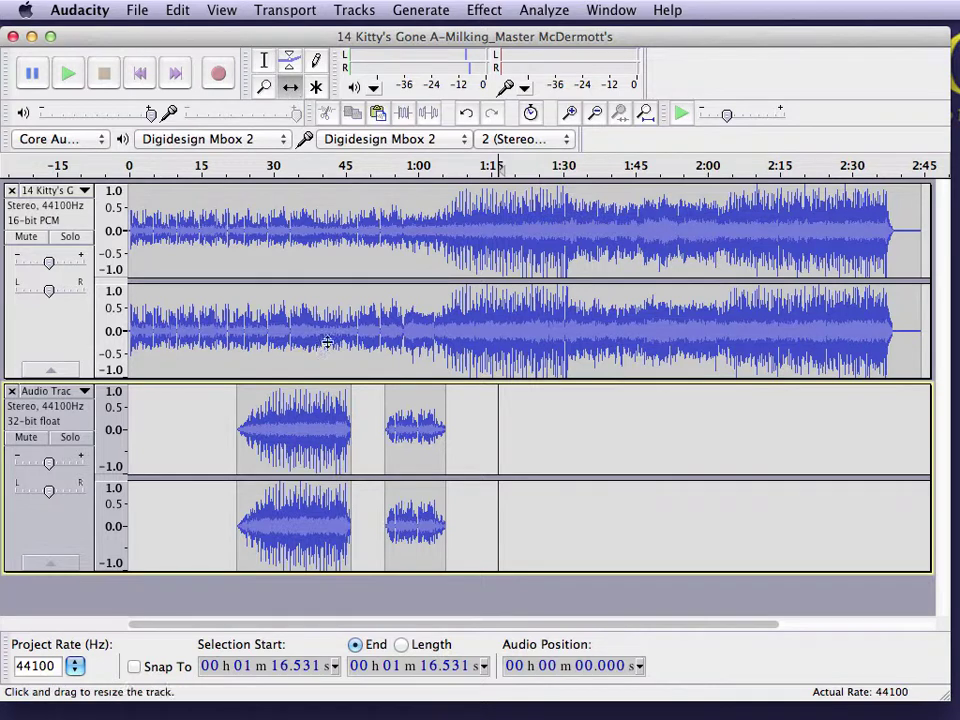
left_click_drag(413, 451, 376, 451)
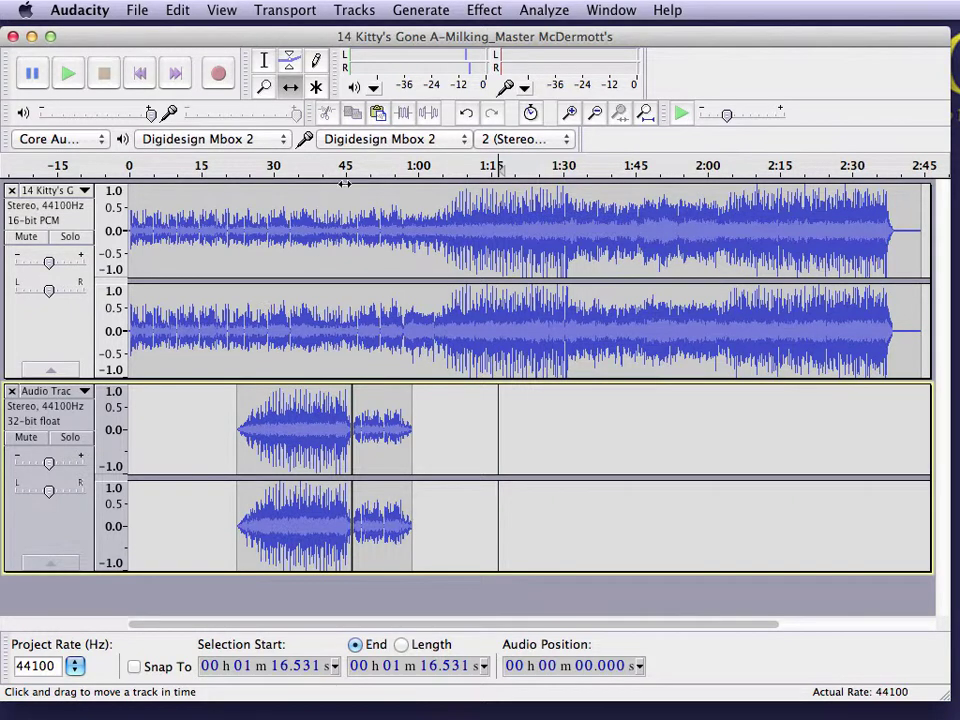
left_click(264, 60)
- Mute the original song track and play the joined clips across their transition, starting from about 44 seconds
left_click(281, 435)
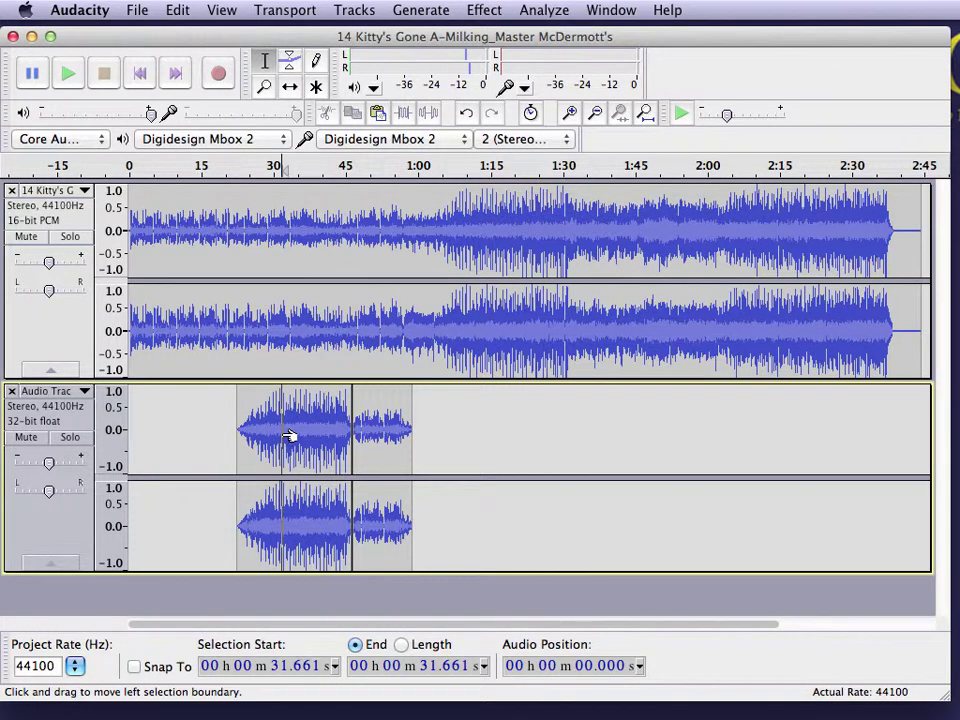
left_click(33, 237)
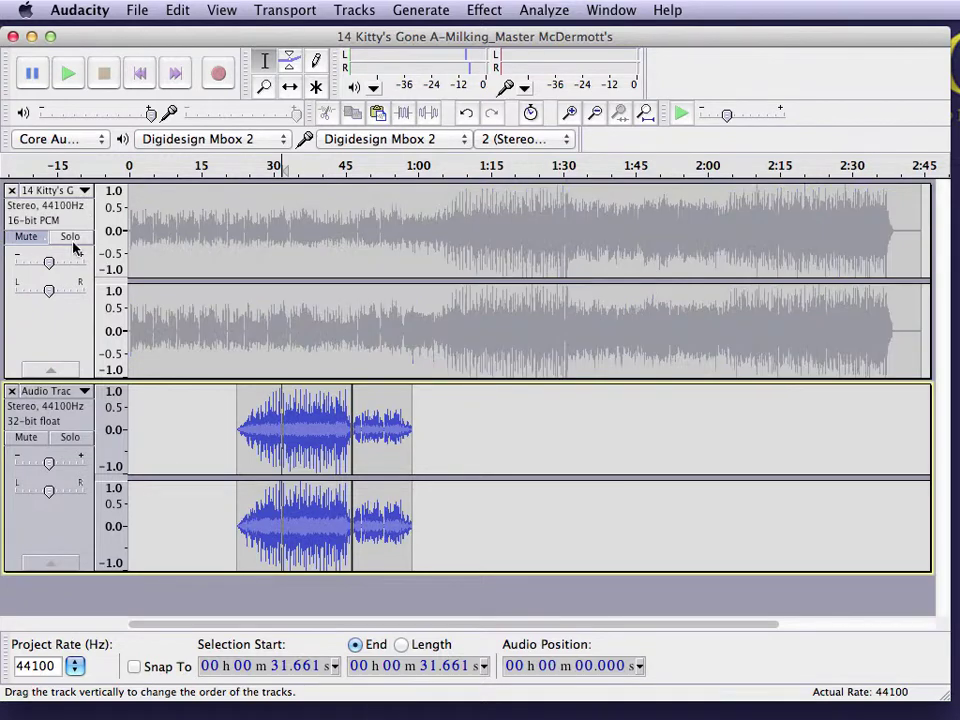
left_click(67, 73)
left_click(333, 433)
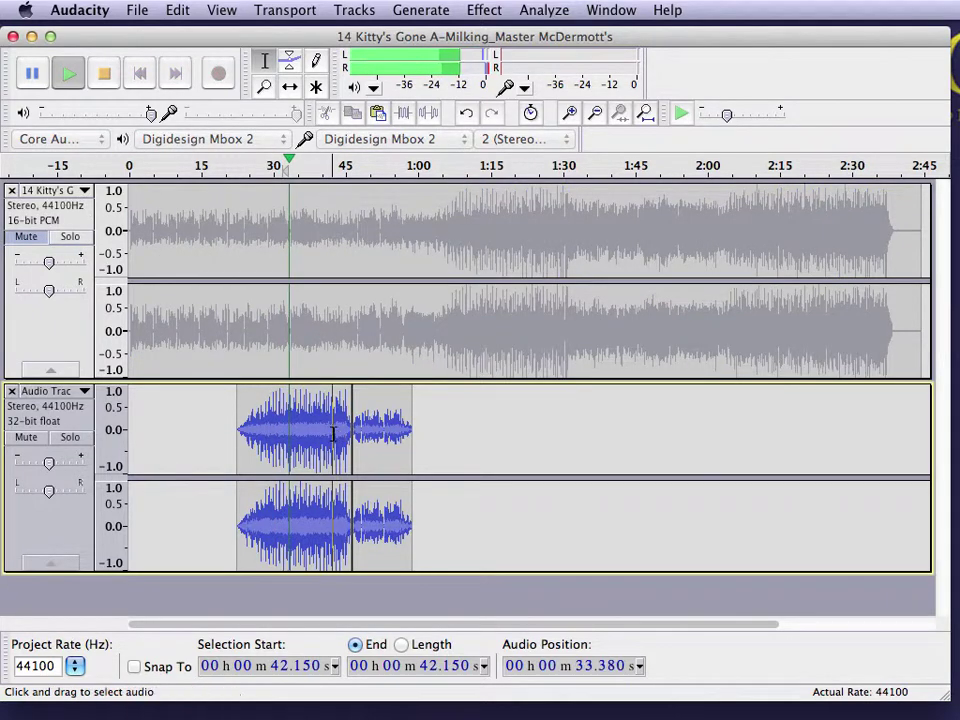
key("space")
left_click(342, 405)
key("space")
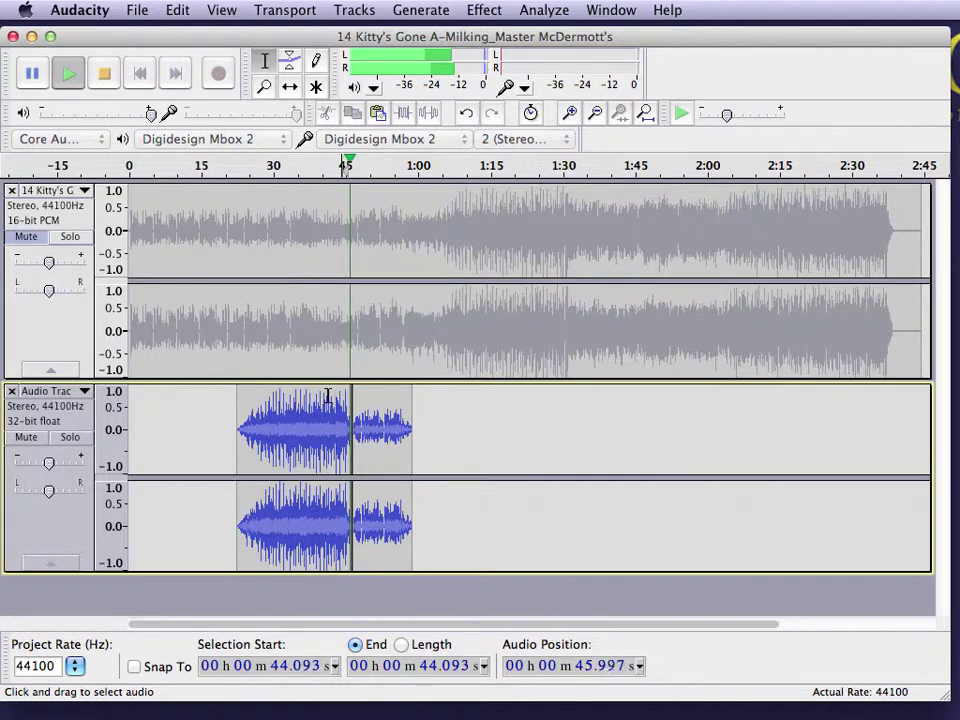
key("space")
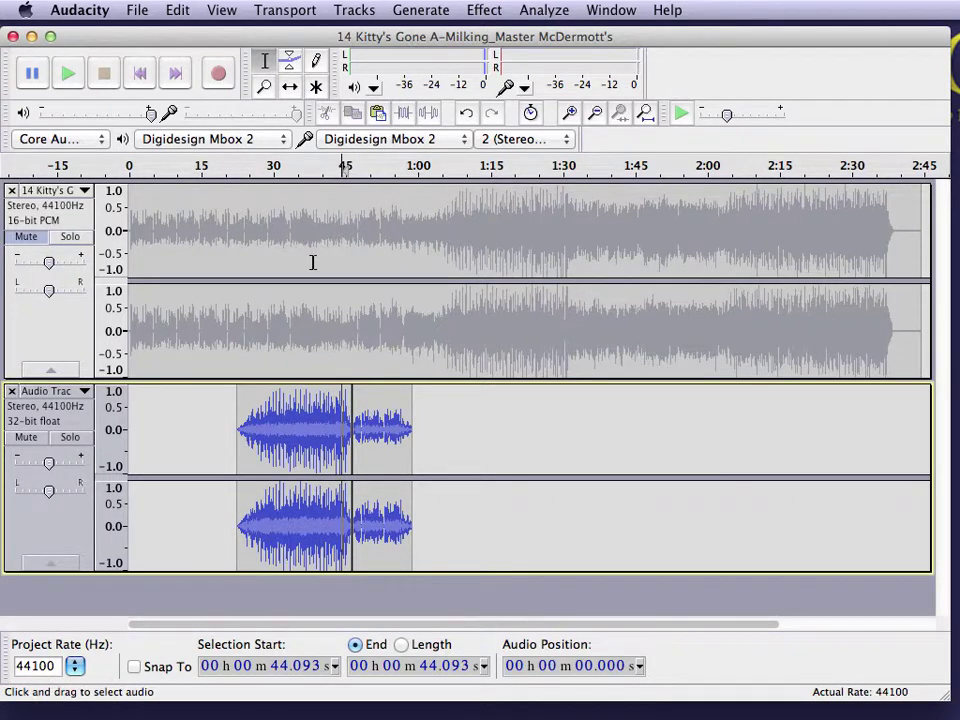
- Remove the original song track and export the remaining mix to the Desktop as WAV (Microsoft) signed 16 bit PCM, accepting the existing metadata
left_click(12, 190)
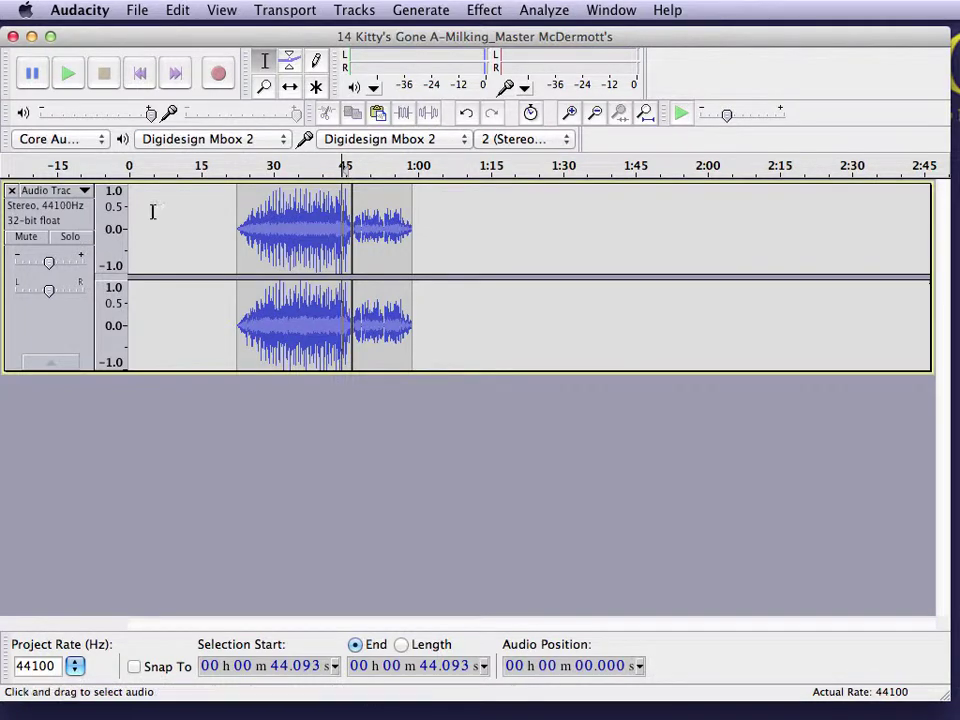
left_click(138, 11)
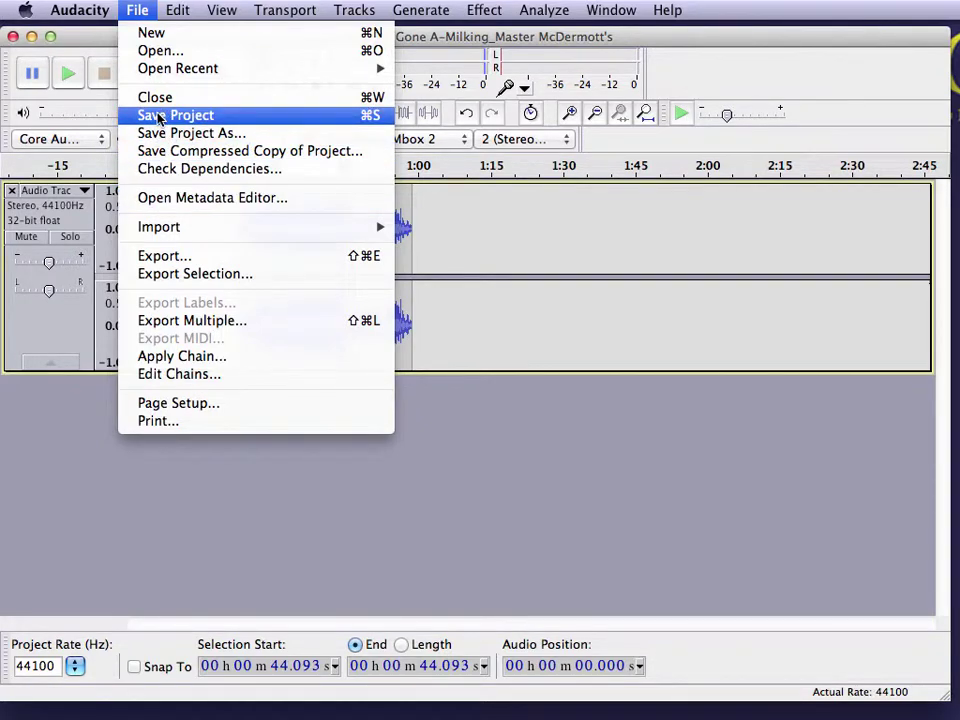
left_click(157, 259)
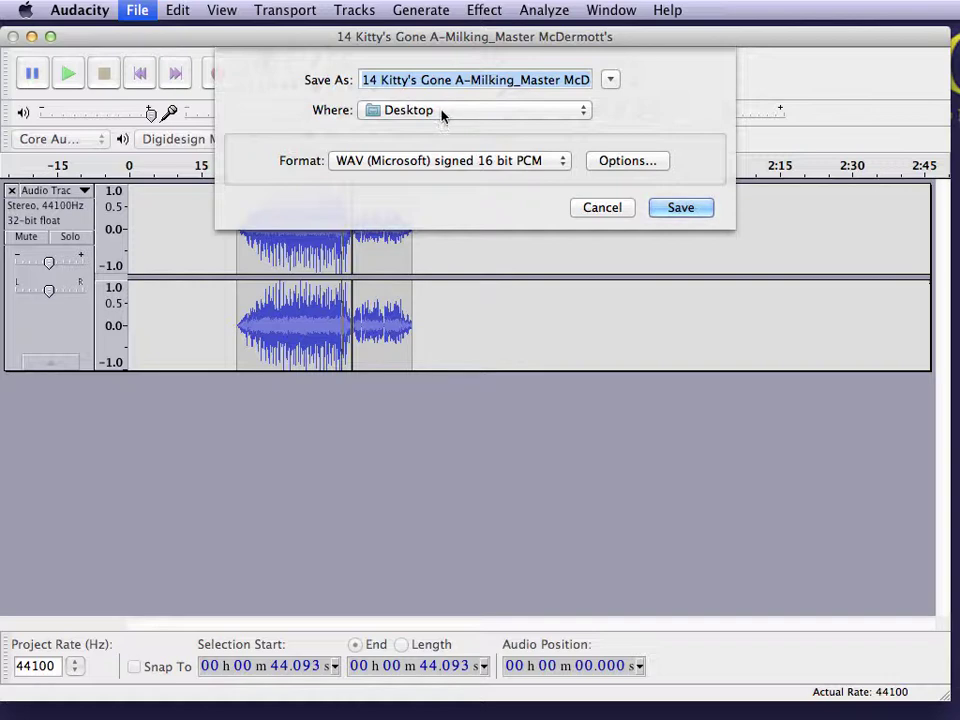
left_click(436, 160)
left_click(436, 160)
left_click(680, 210)
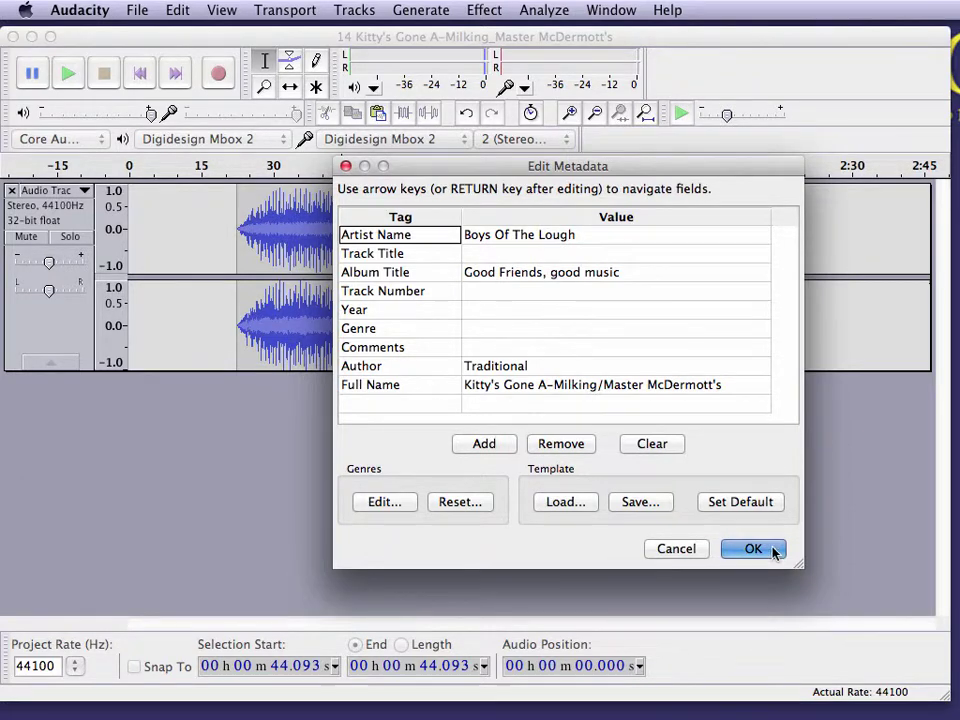
left_click(776, 550)
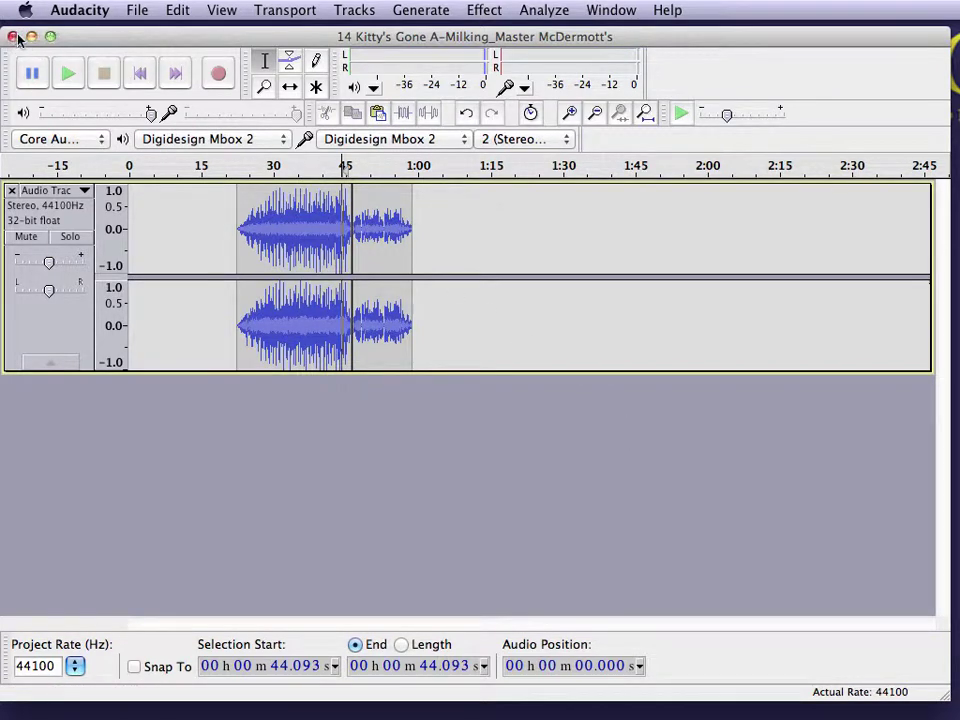
- Quit Audacity without saving the project changes
left_click(137, 10)
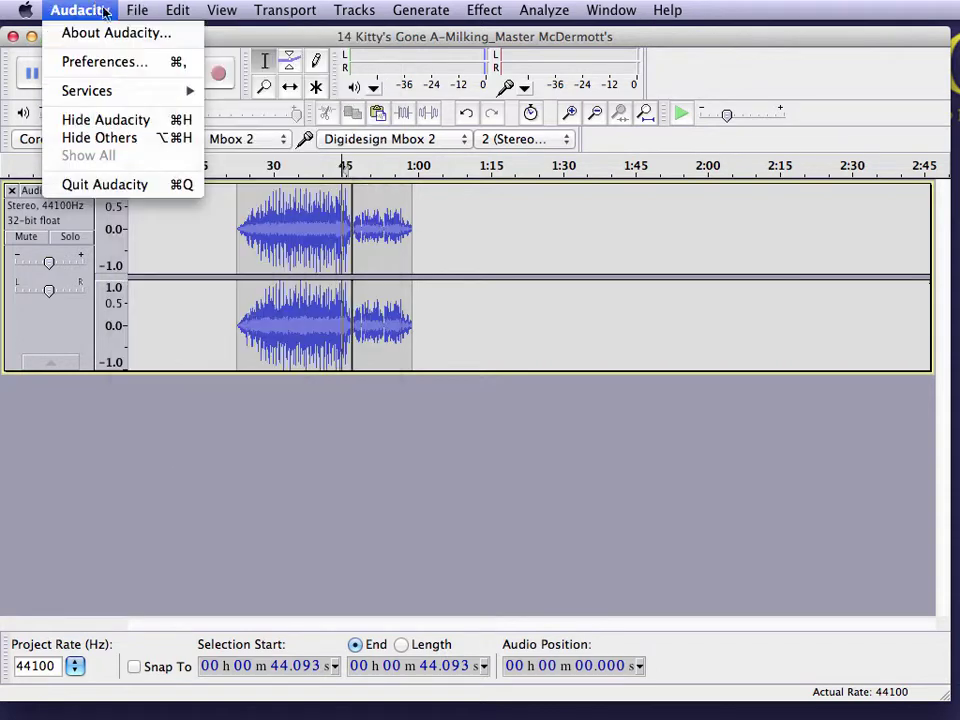
left_click(98, 182)
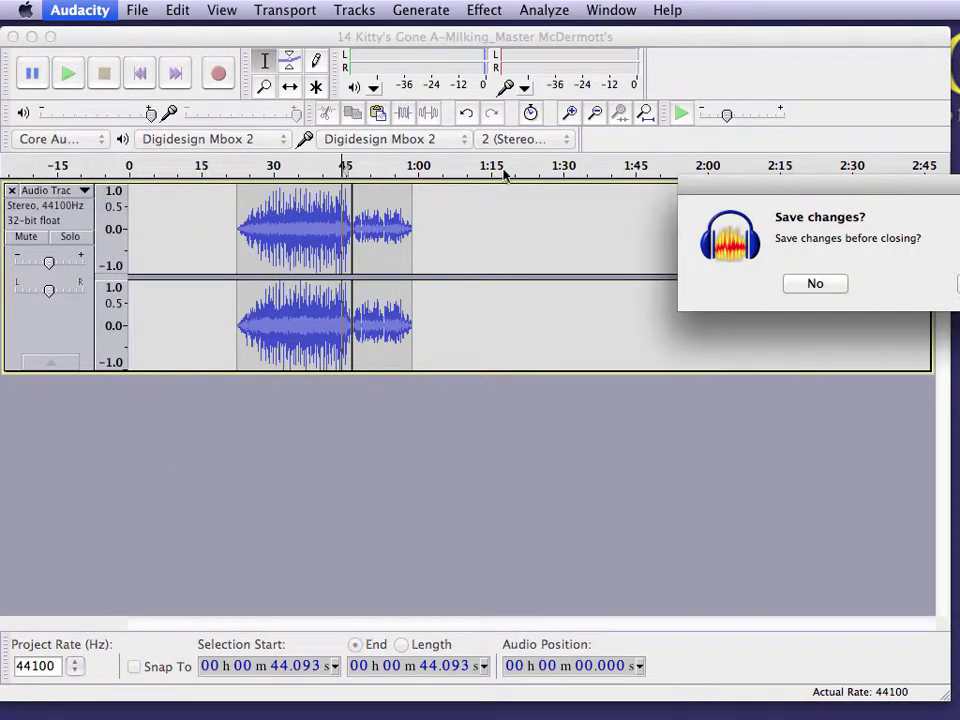
left_click_drag(955, 203, 887, 220)
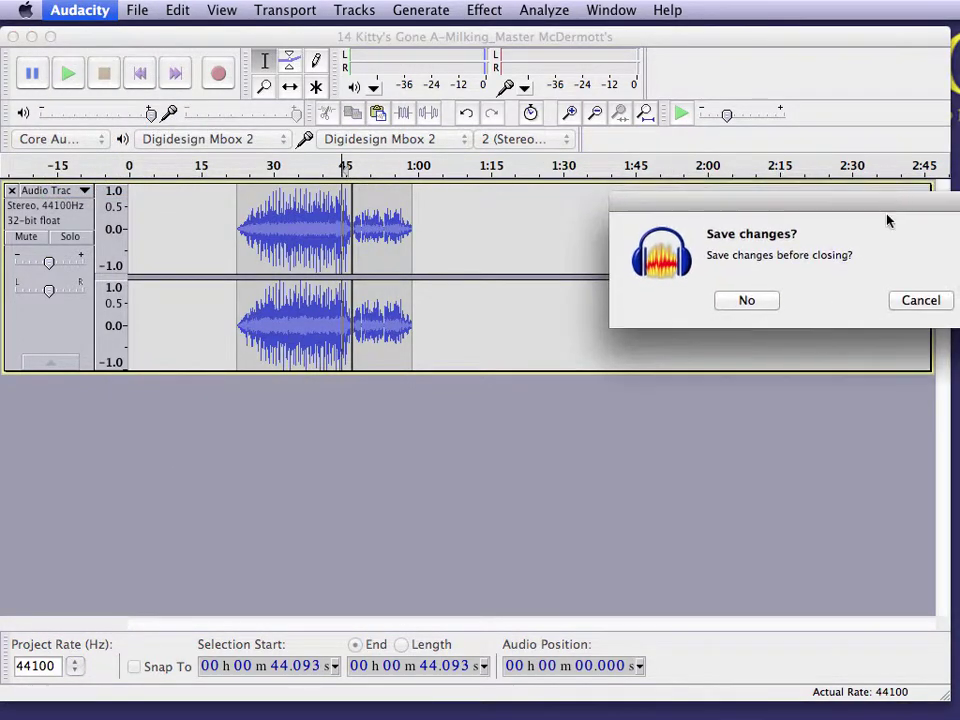
left_click(756, 300)
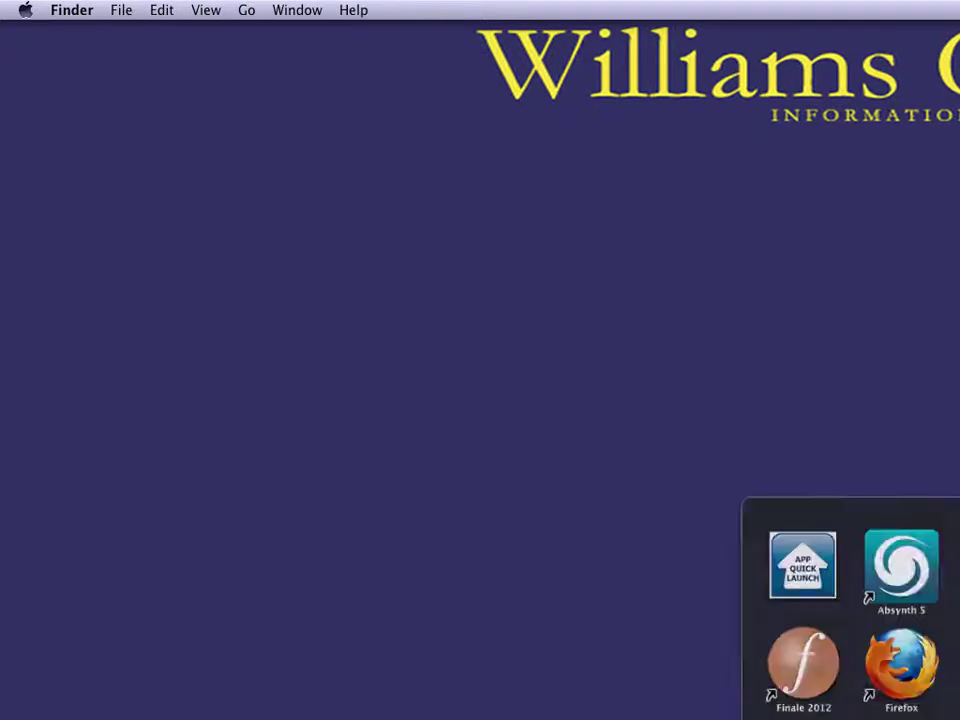
- Launch Peak LE 7, dismiss its file-opening dialog and create a new stereo document
key("Return")
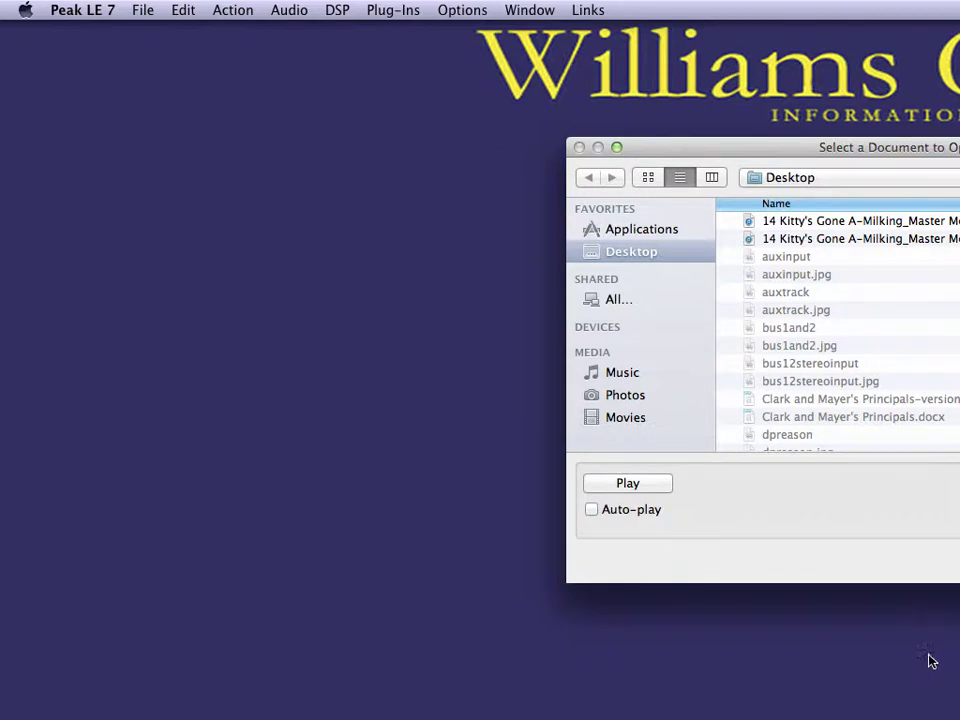
key("Escape")
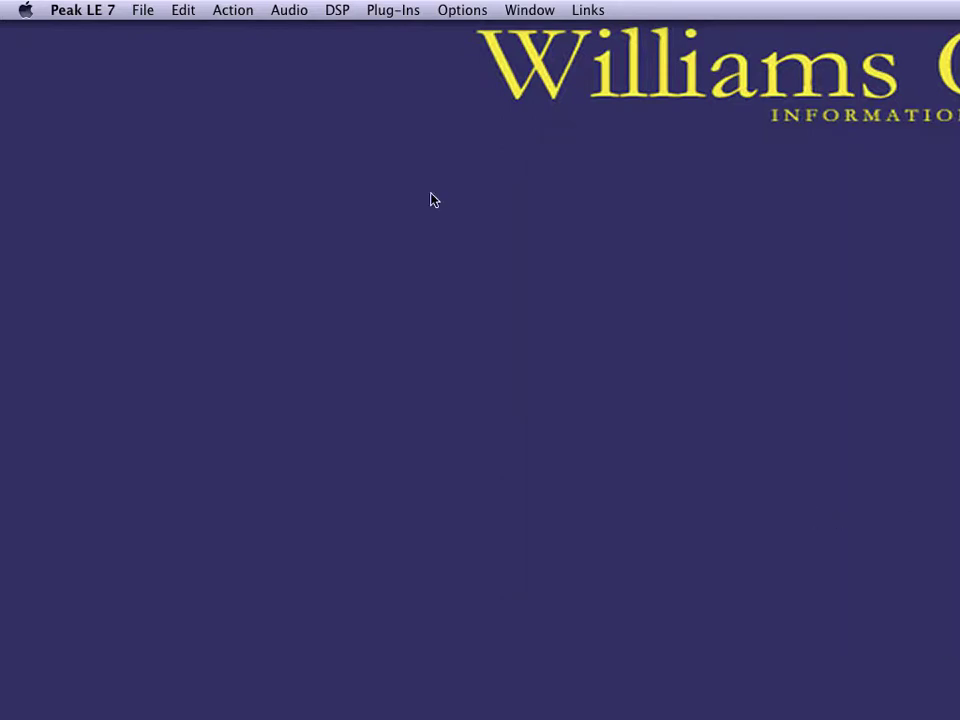
left_click(143, 11)
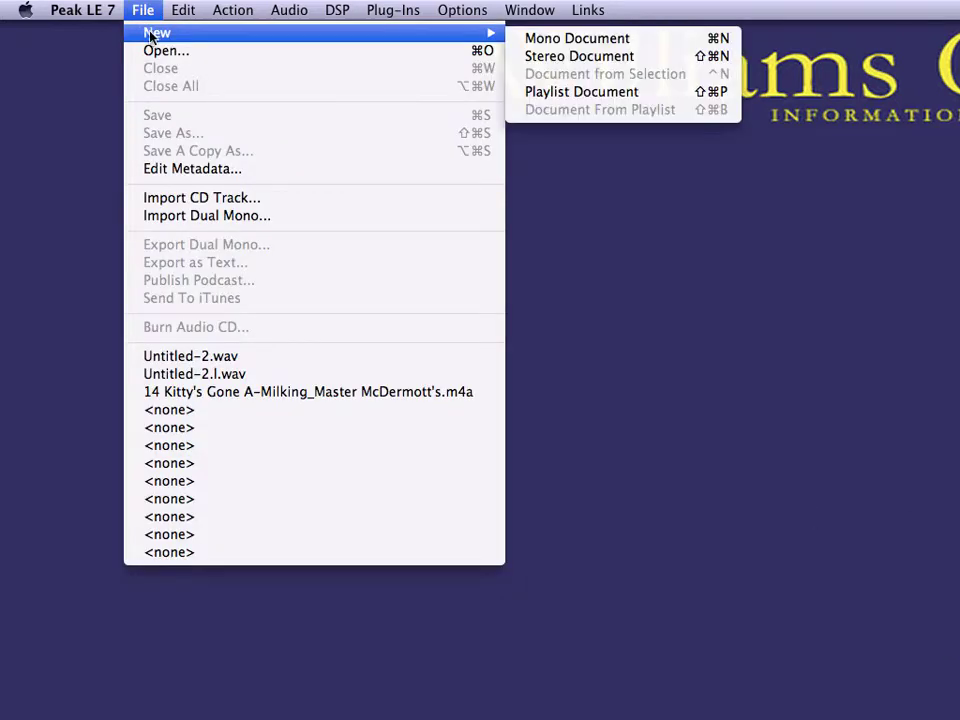
mouse_move(362, 38)
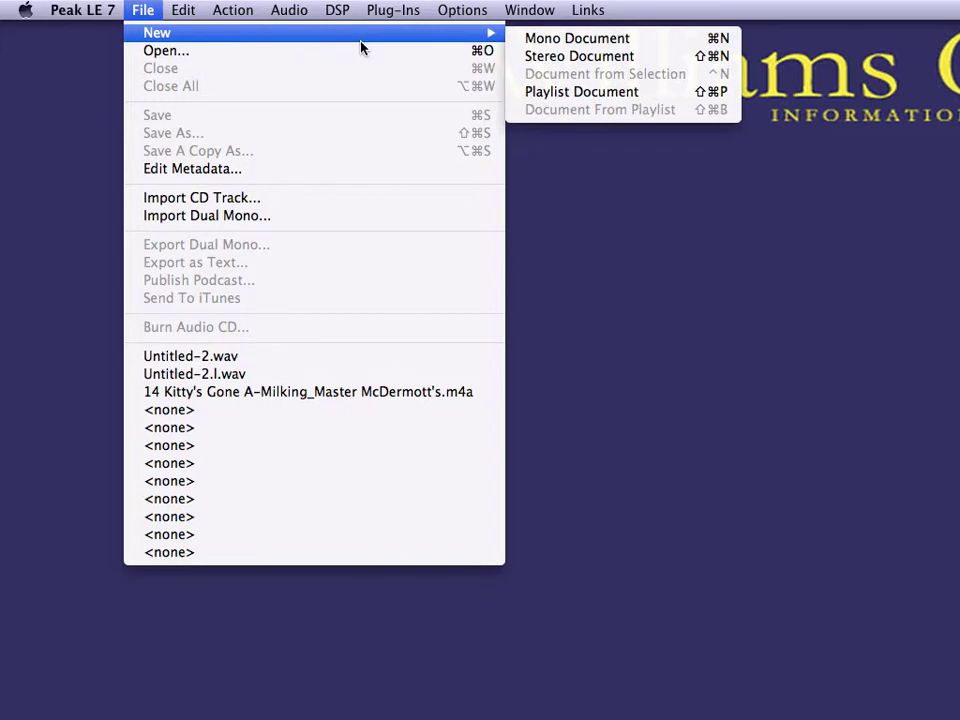
left_click(522, 57)
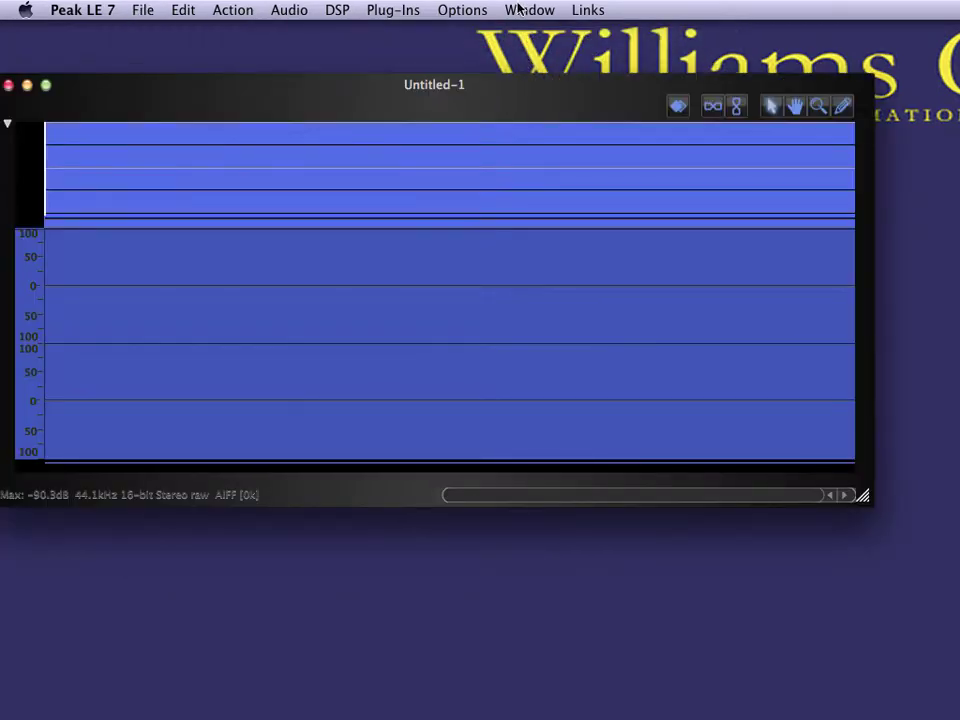
- Show the Toolbar and try to import a CD track
left_click(522, 10)
left_click(527, 52)
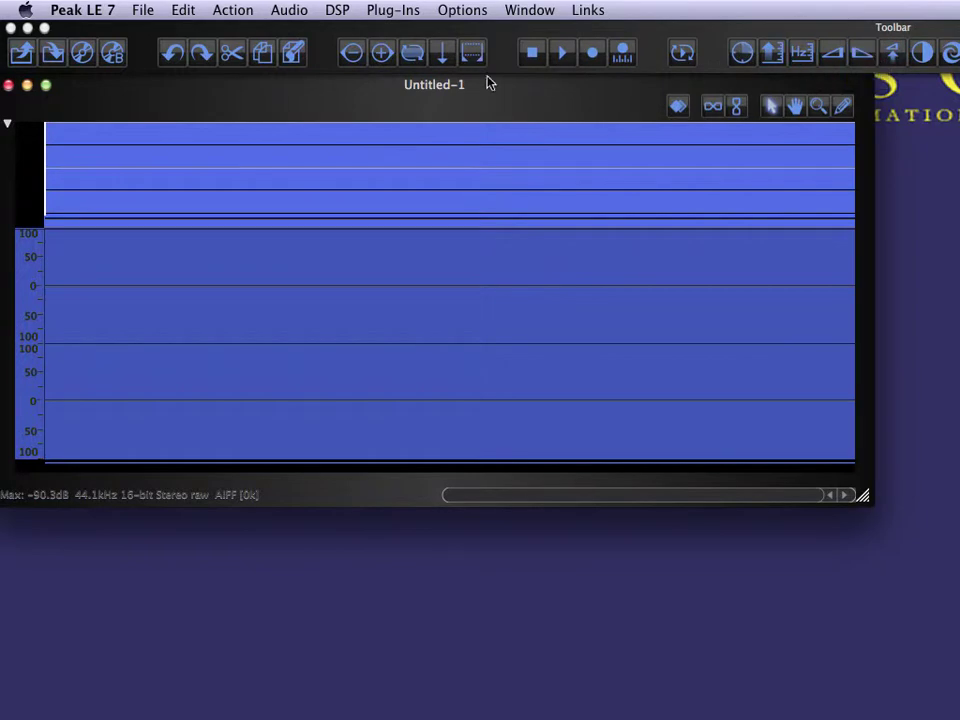
left_click(140, 12)
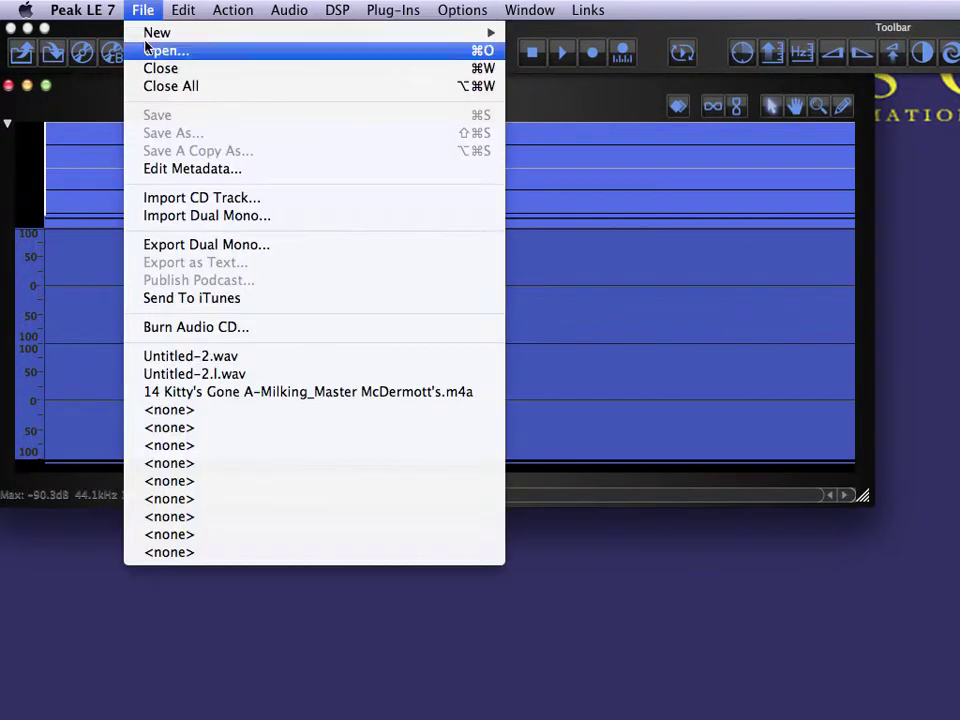
left_click(165, 207)
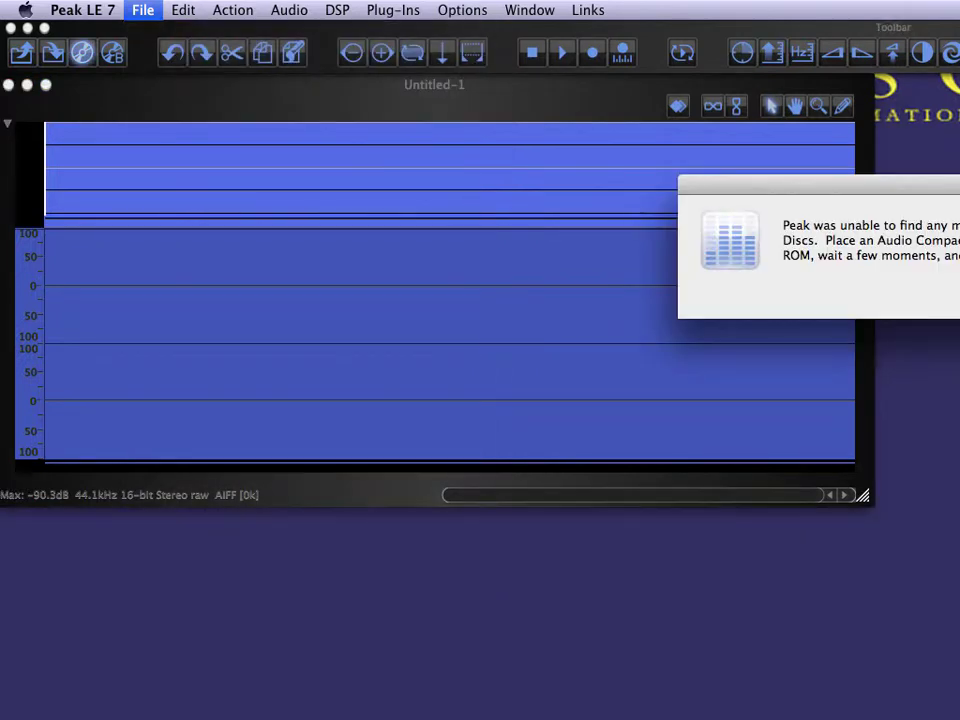
- Open the song file "14 Kitty's Gone A-Milking_Master McDermott's.m4a" from the Desktop
left_click(137, 12)
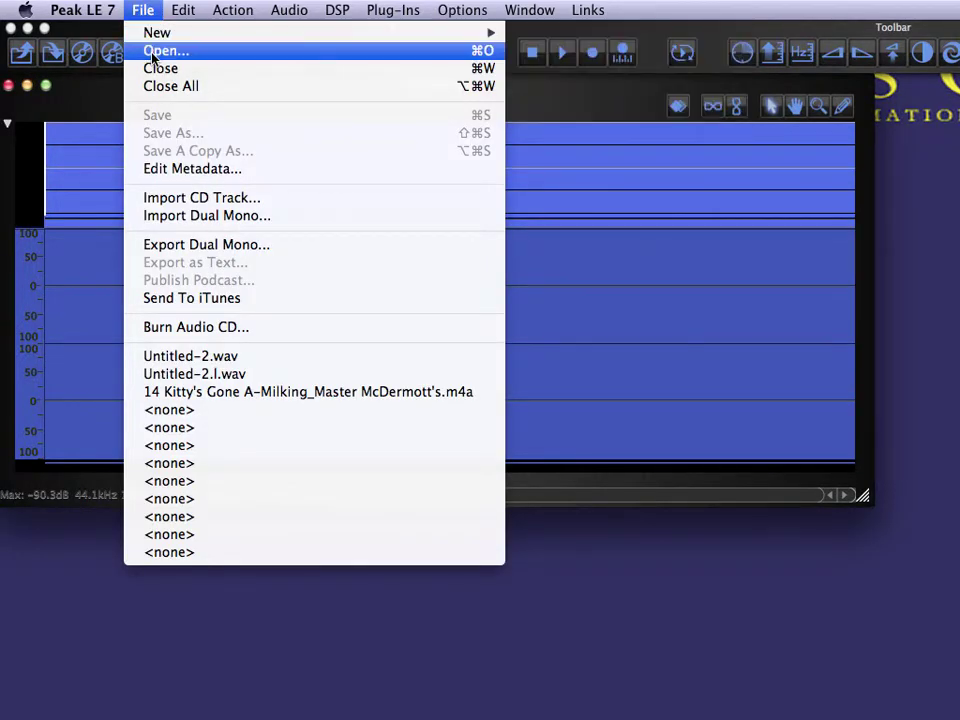
left_click(152, 51)
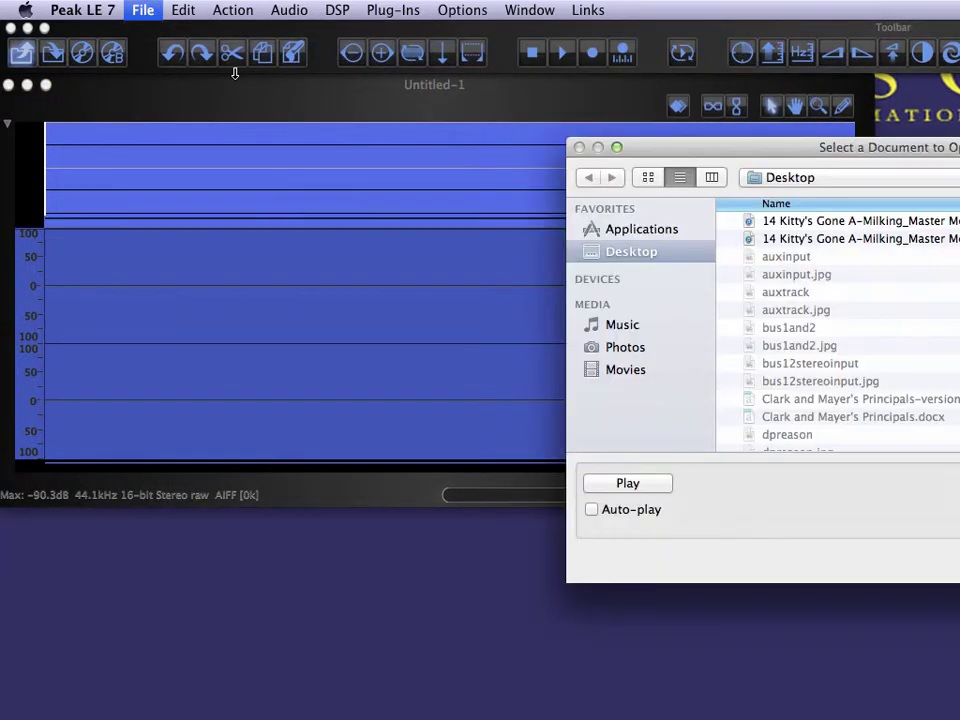
left_click(816, 222)
key("Return")
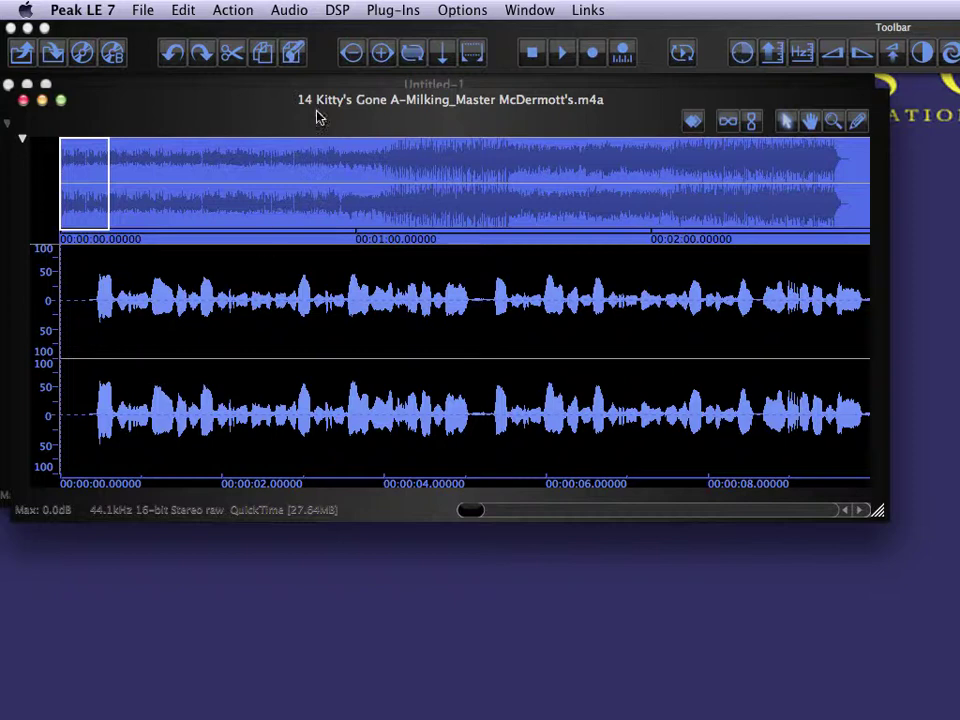
- Create another new stereo document and move its window down so the song's overview stays accessible
left_click(145, 12)
mouse_move(116, 31)
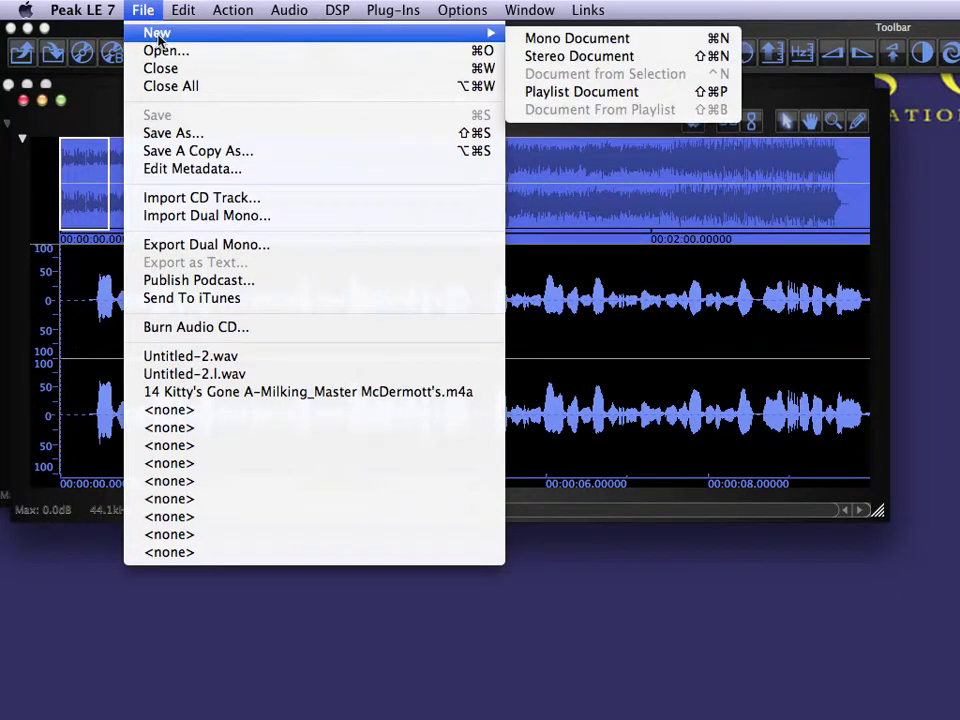
left_click(543, 56)
left_click_drag(530, 137, 542, 257)
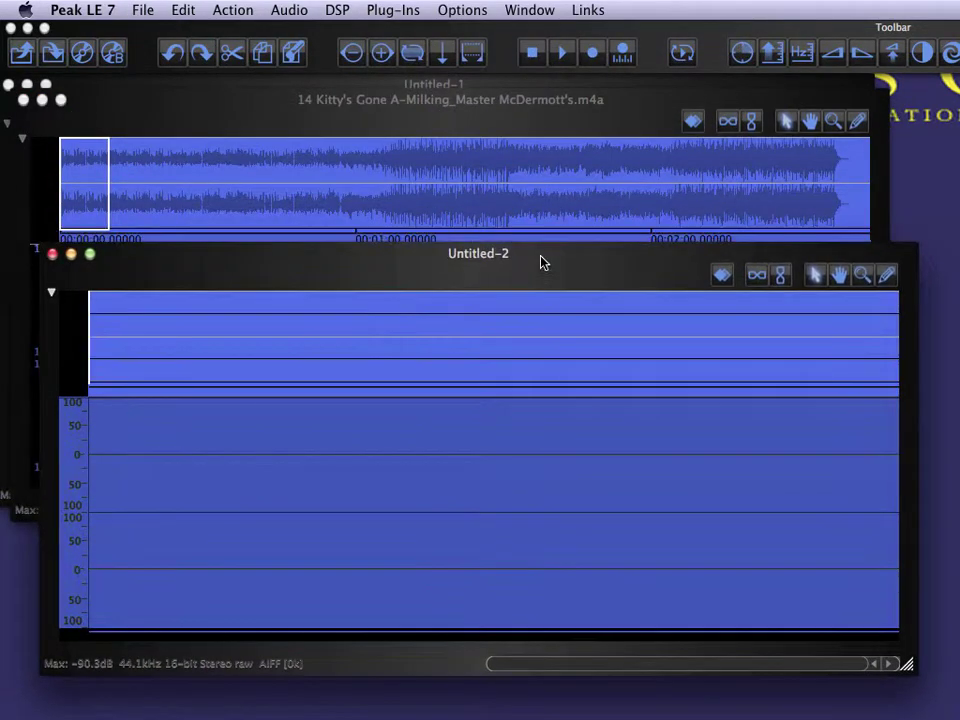
- Play the song from about 1:27, then select and copy the excerpt from about 1:31 to 1:32.8 in both channels
left_click(491, 167)
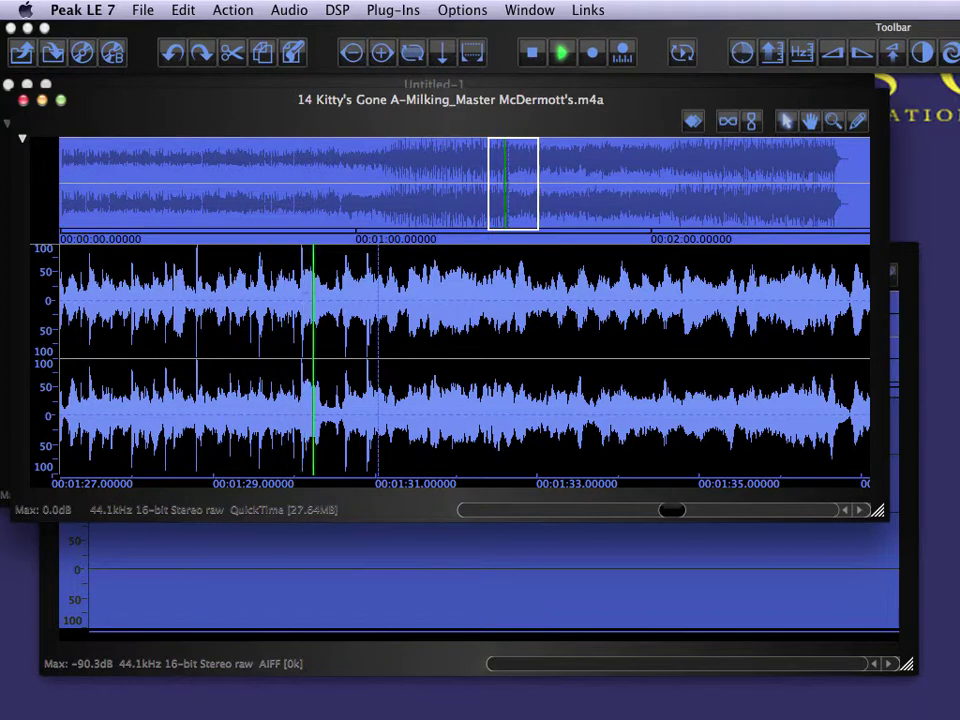
key("space")
left_click_drag(373, 300, 519, 300)
key("space")
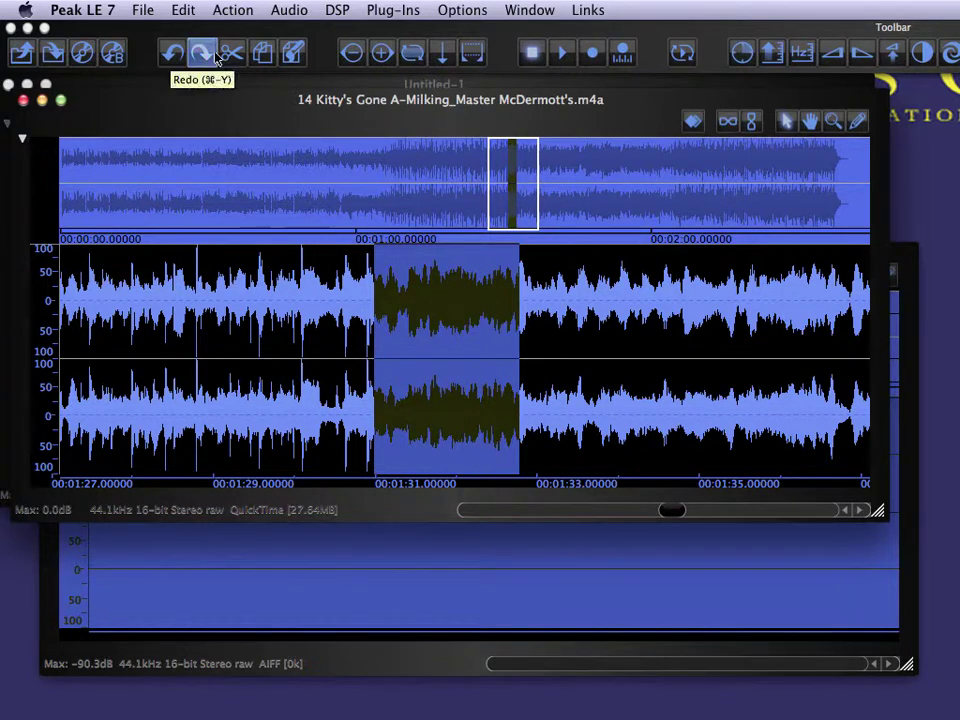
left_click(185, 12)
left_click(202, 116)
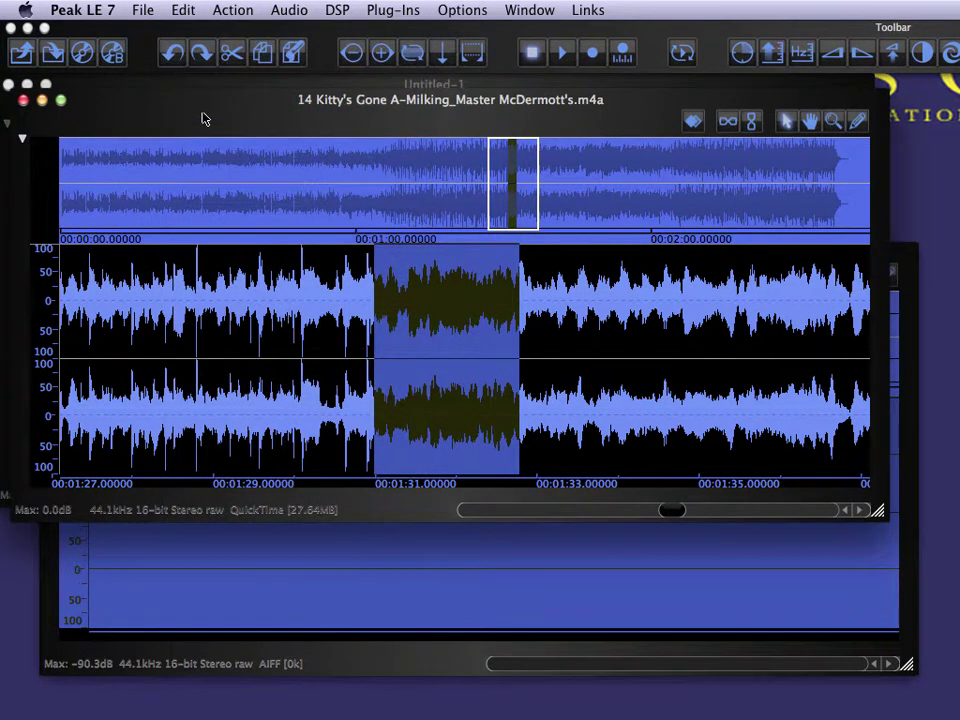
- Paste the copied excerpt into the empty Untitled-2 document
left_click(220, 587)
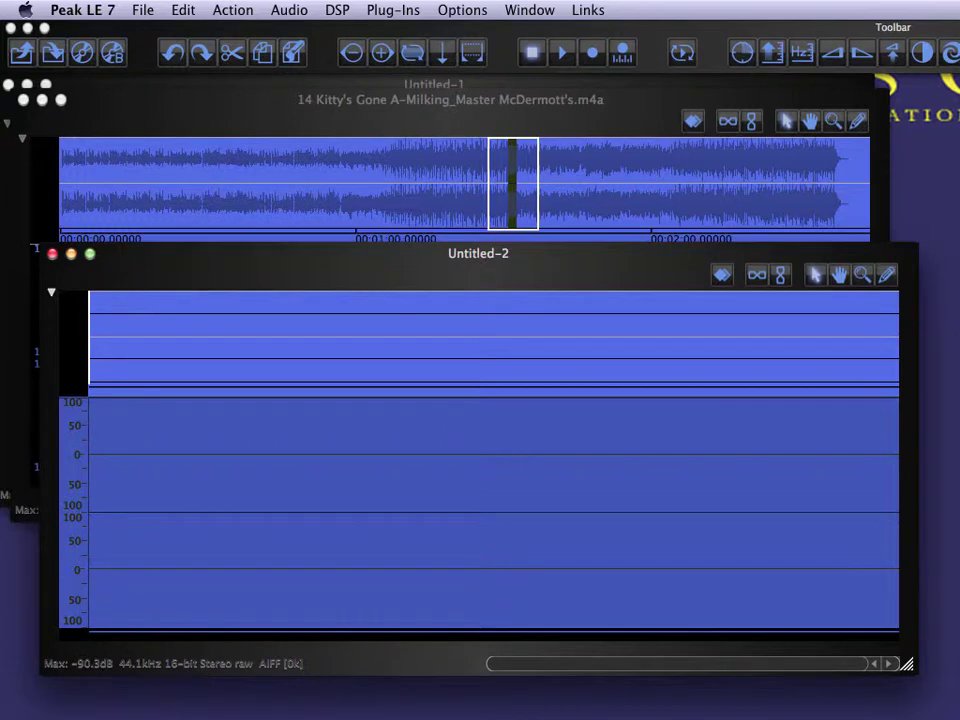
right_click(208, 510)
left_click(236, 632)
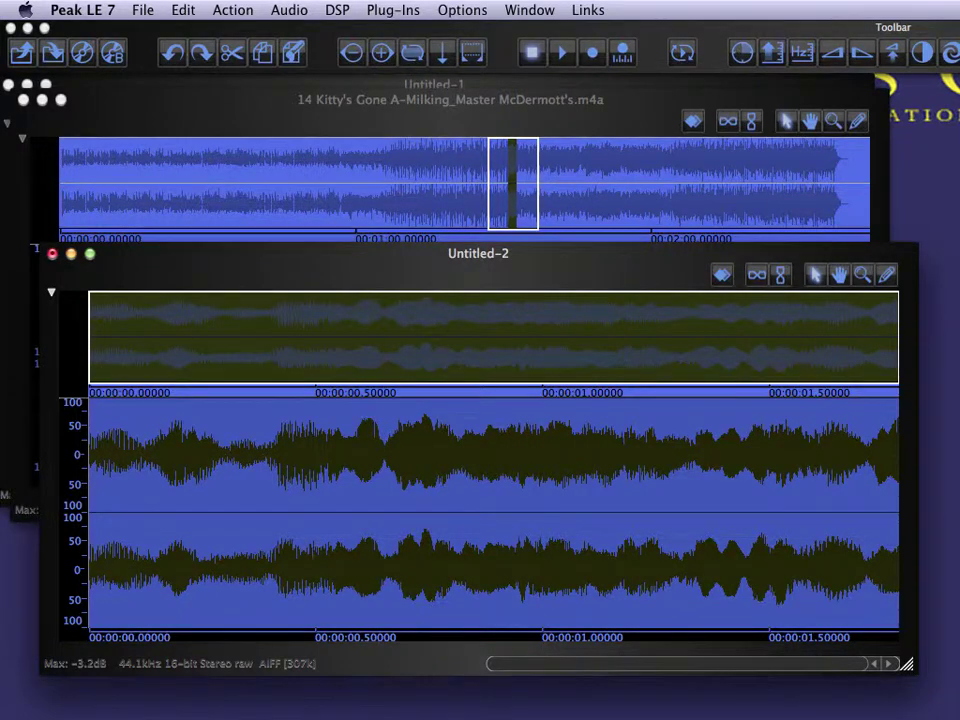
- Play the song from about 1:04 and try selecting short stretches near 1:09, in the lower channel alone and across both channels
left_click(382, 205)
left_click(384, 210)
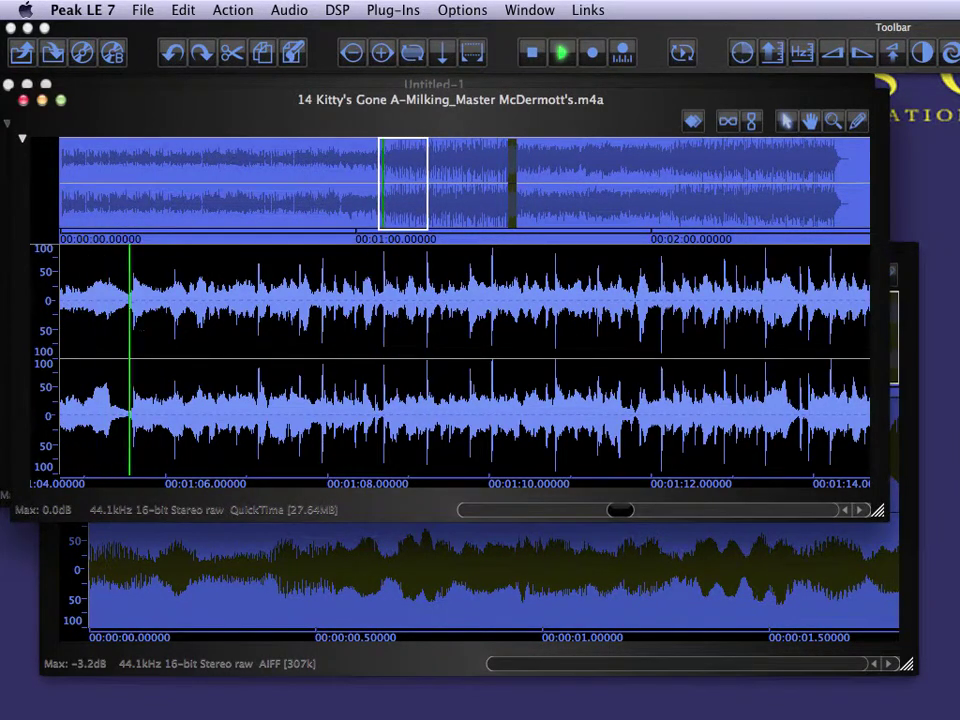
key("space")
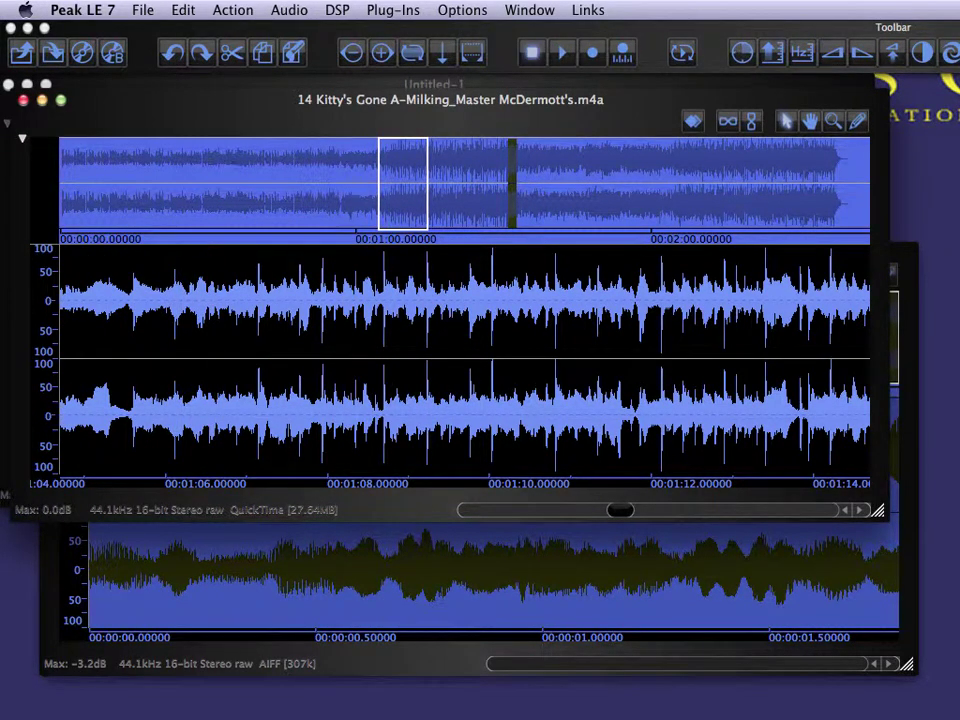
left_click_drag(392, 300, 444, 300)
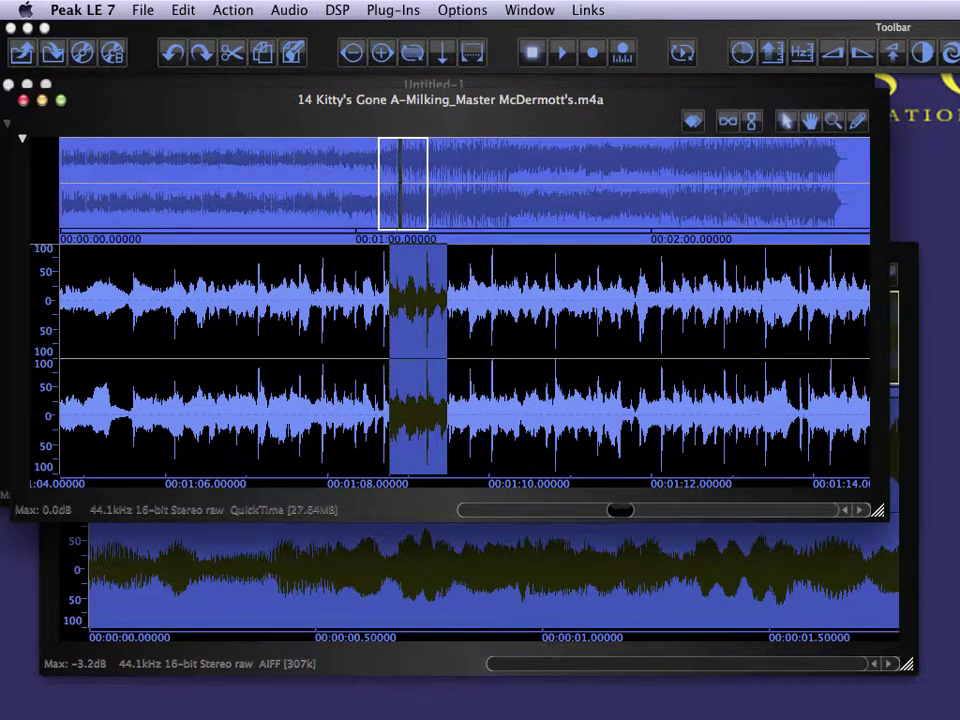
left_click(502, 300)
left_click_drag(502, 300, 418, 300)
left_click(437, 300)
left_click_drag(432, 415, 472, 415)
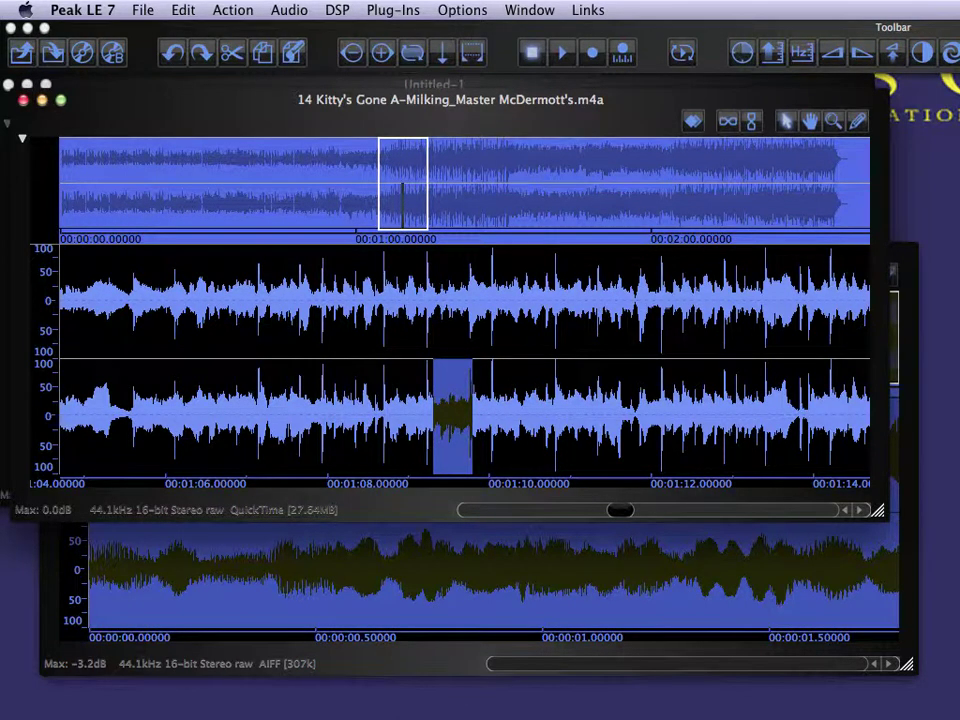
left_click_drag(407, 358, 507, 358)
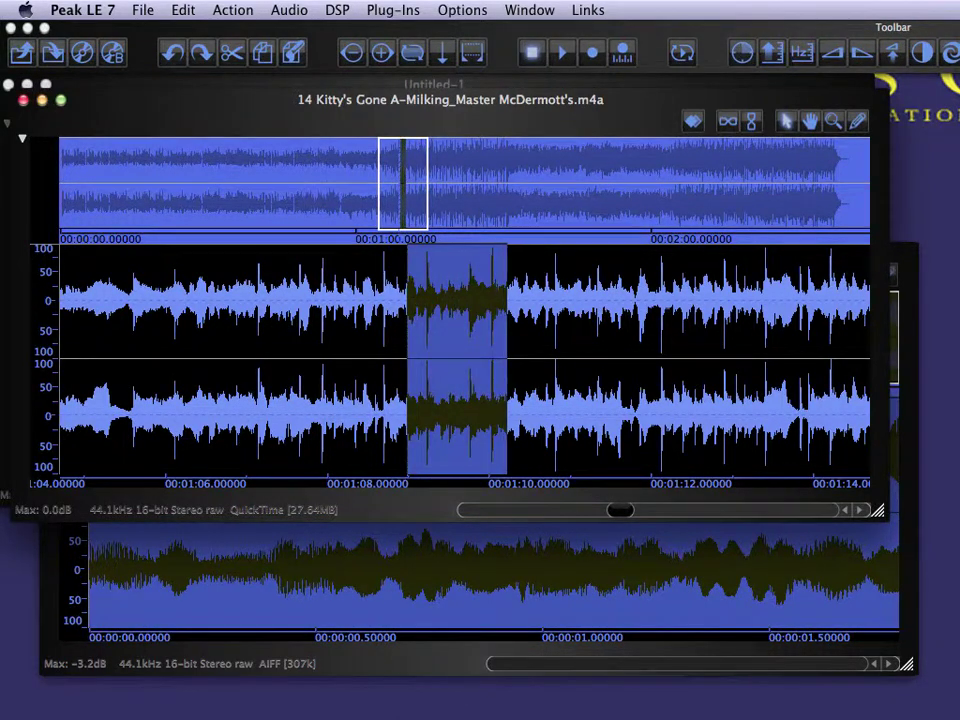
- Apply a fade-in to about the first 0.27 s of the excerpt in Untitled-2
left_click(480, 660)
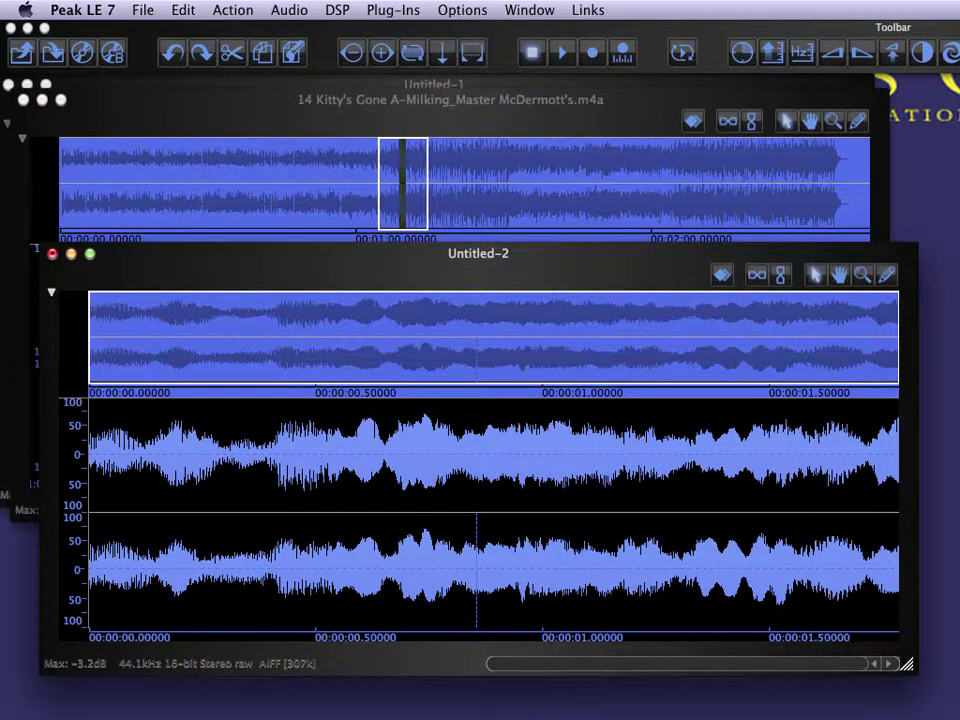
left_click_drag(209, 450, 70, 450)
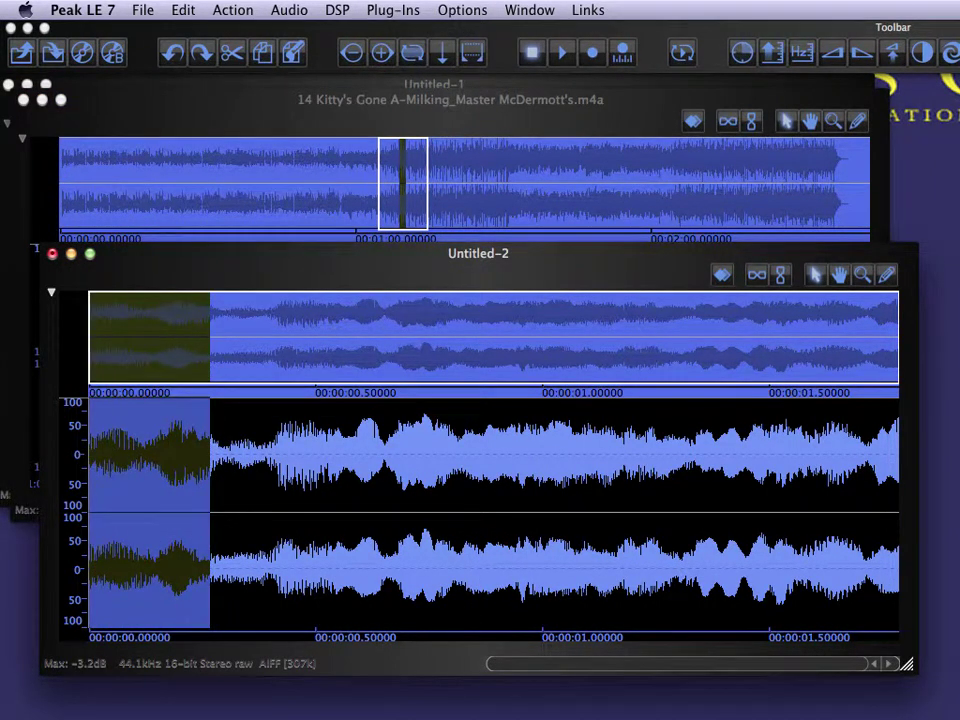
left_click(834, 56)
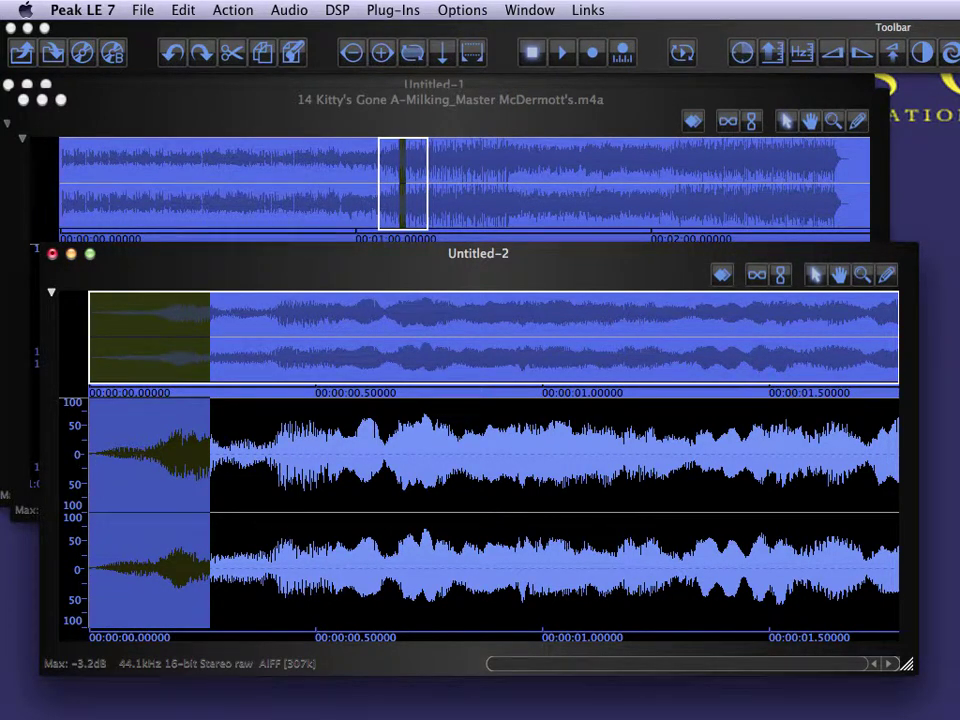
- Apply a fade-out to about the last 0.26 s of the excerpt in Untitled-2
left_click_drag(777, 515, 934, 523)
left_click(934, 523)
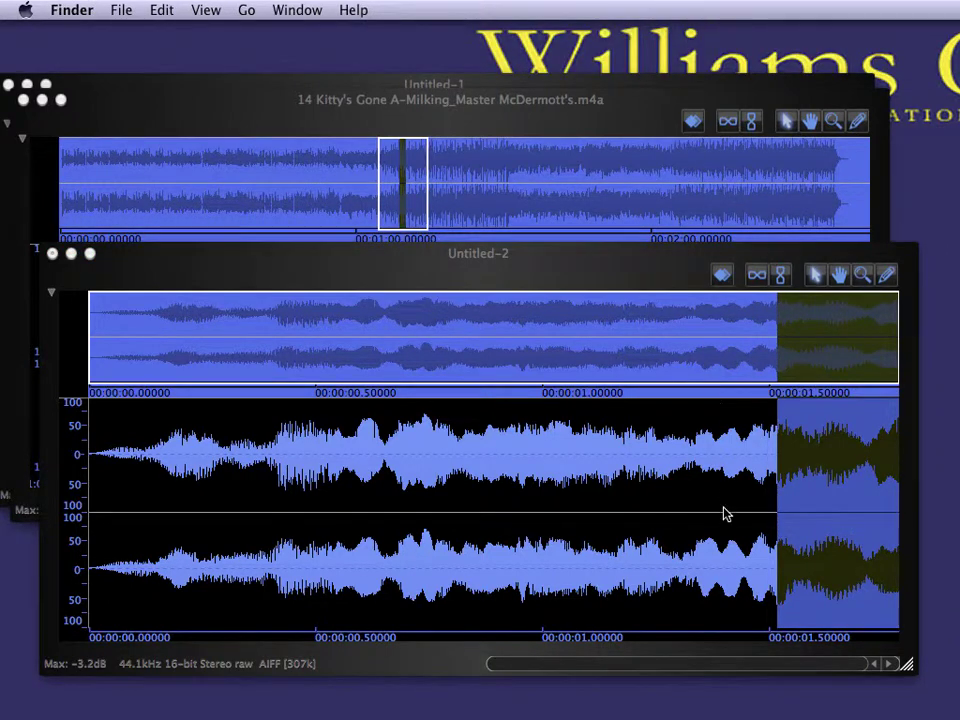
left_click(783, 522)
left_click_drag(783, 522, 898, 522)
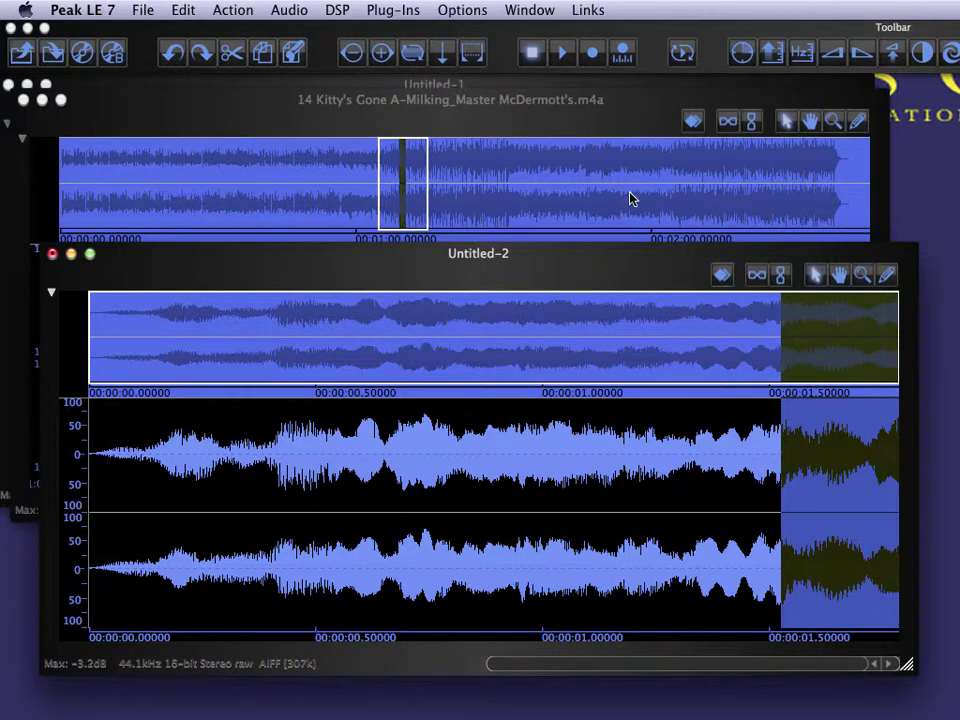
left_click(337, 10)
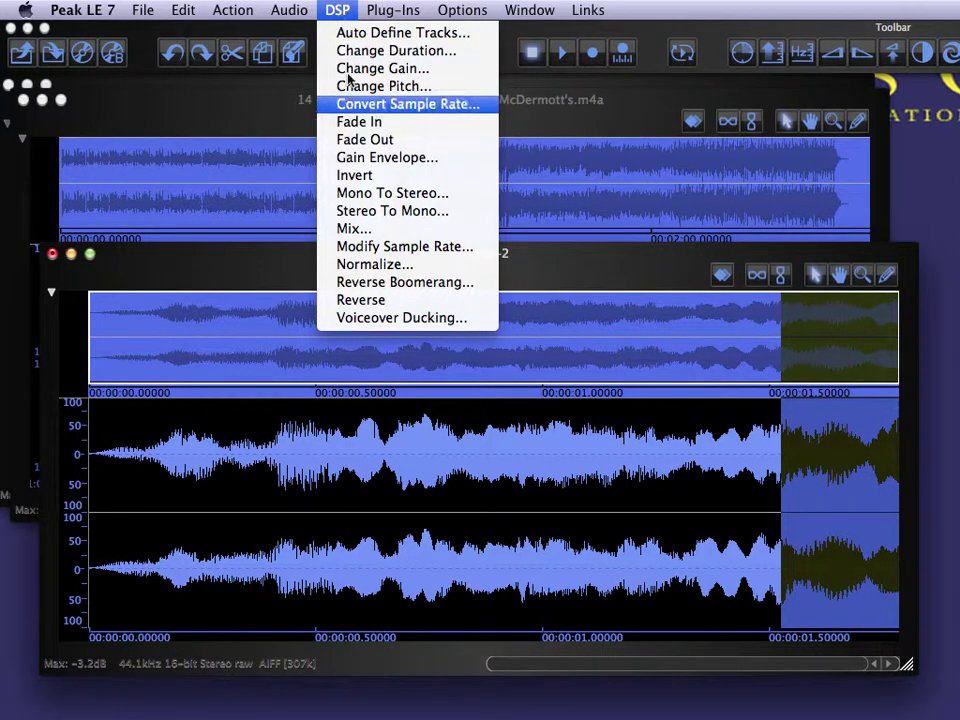
left_click(378, 140)
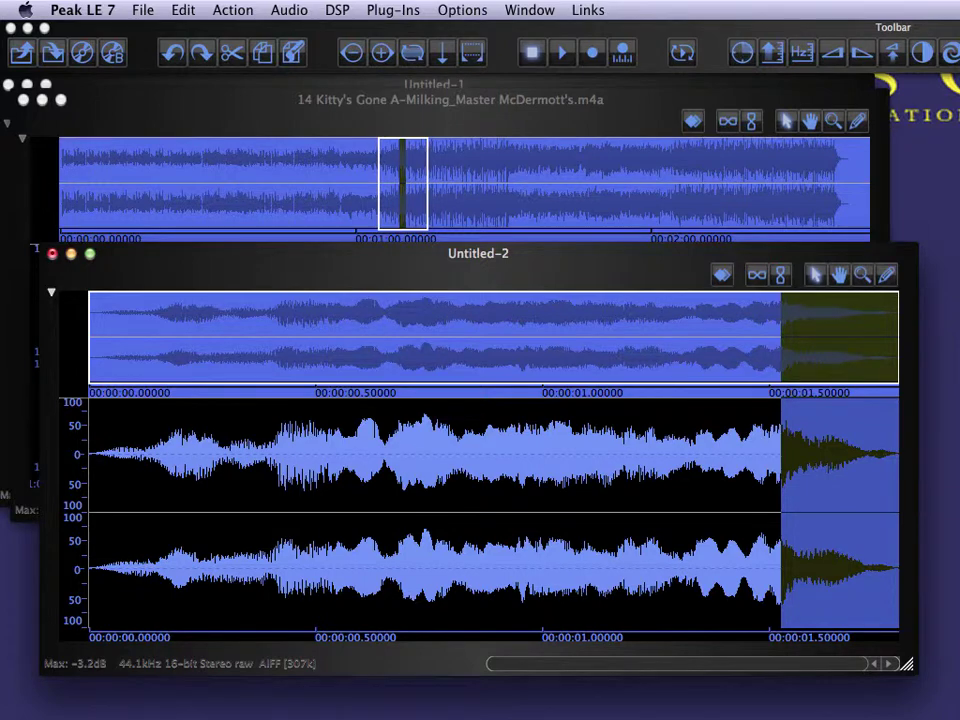
- Copy a second excerpt of the song, from about 1:35.7 to 1:38, and paste it at the end of Untitled-2
left_click(510, 189)
key("space")
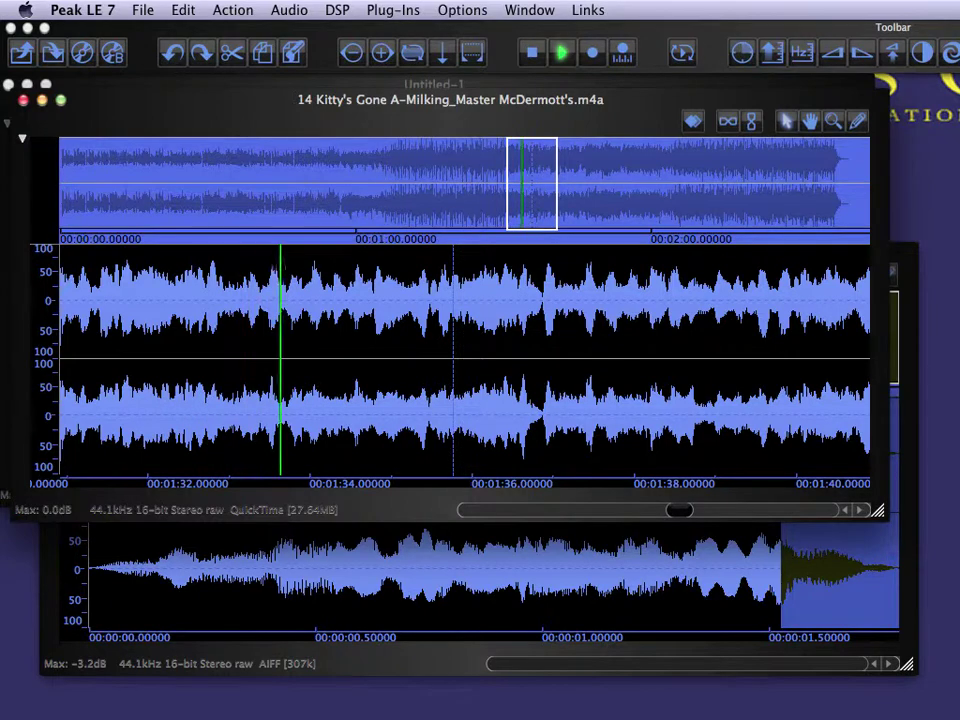
left_click_drag(451, 300, 635, 300)
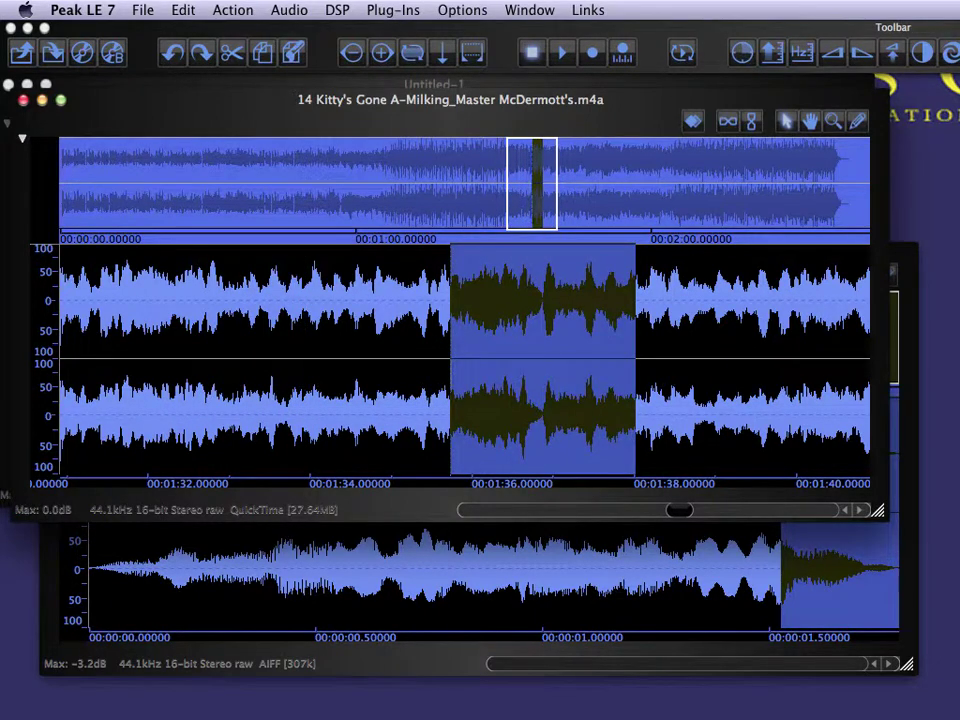
left_click(183, 10)
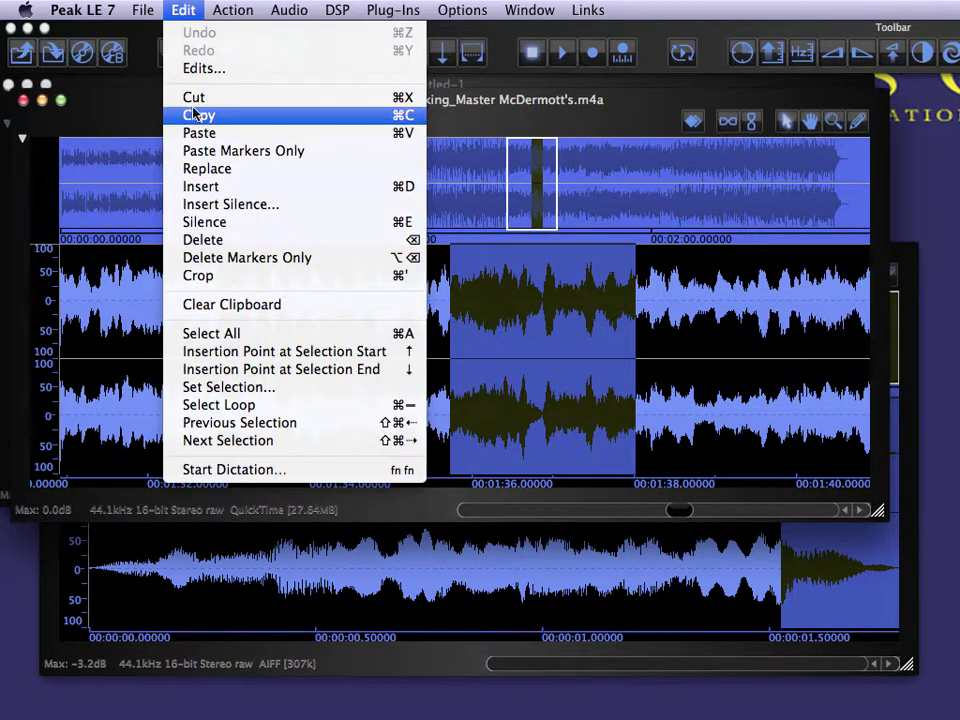
left_click(196, 114)
left_click(653, 597)
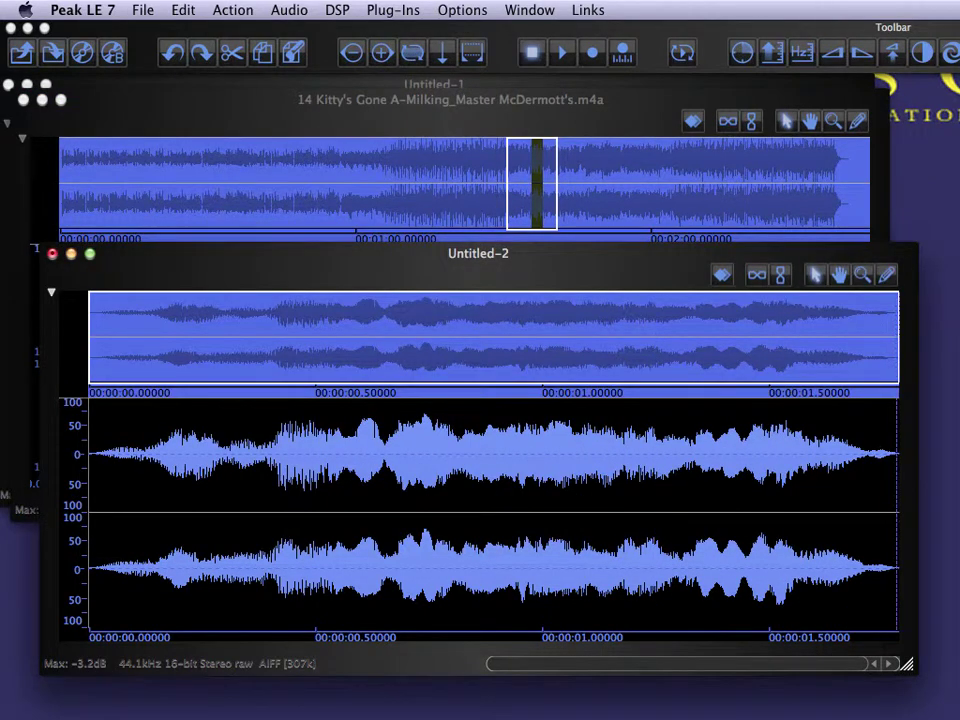
key("super+v")
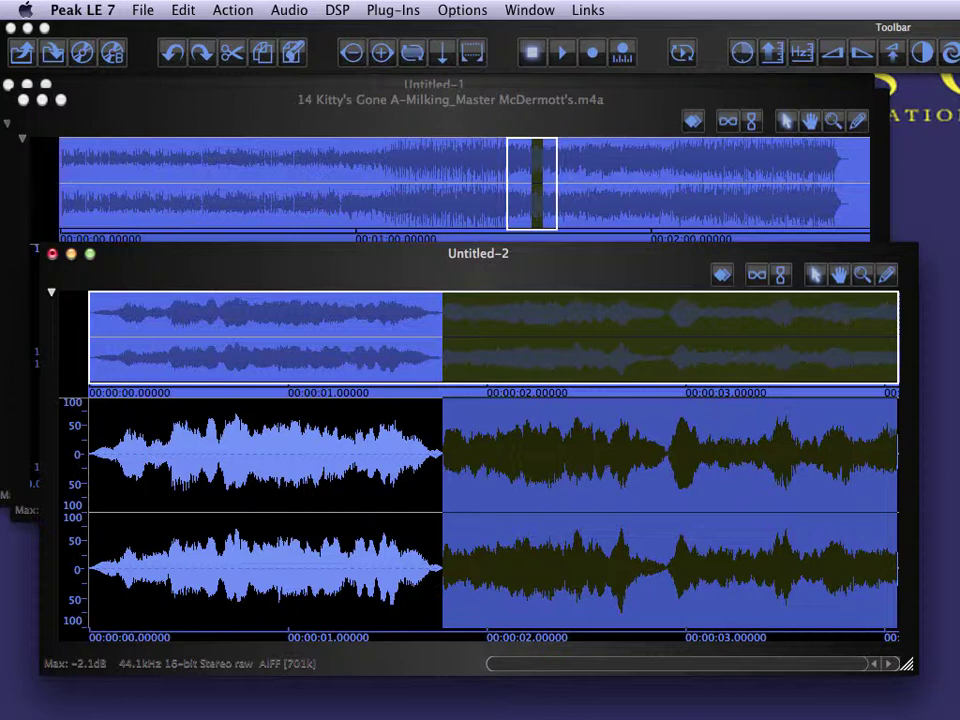
- Fade in about the first 0.14 s of the second excerpt and fade out about its last 0.07 s
left_click_drag(442, 455, 469, 455)
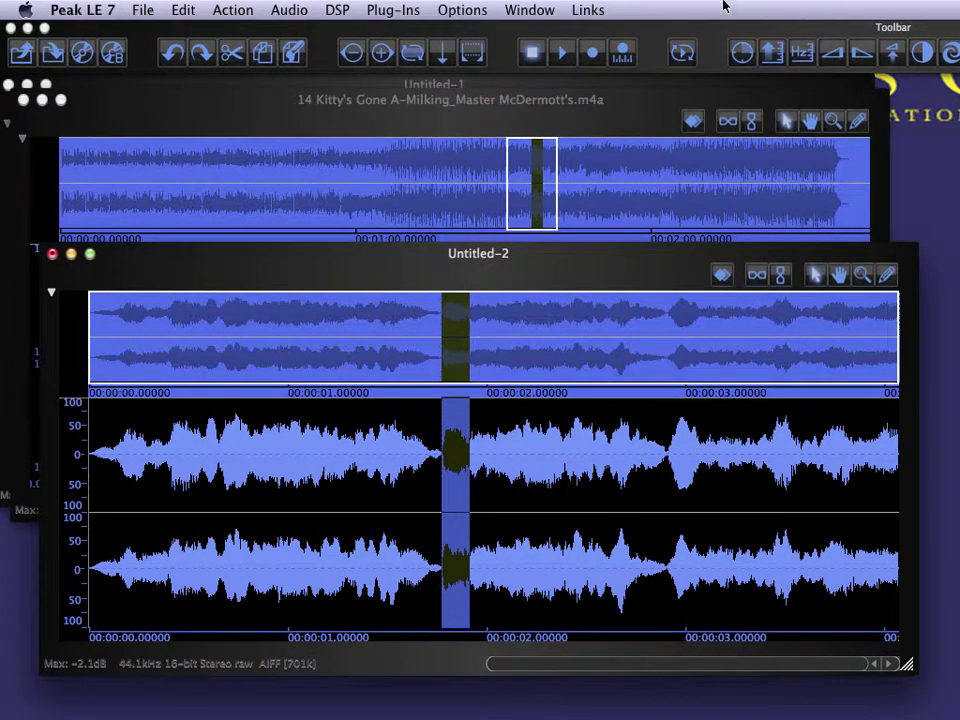
left_click(831, 55)
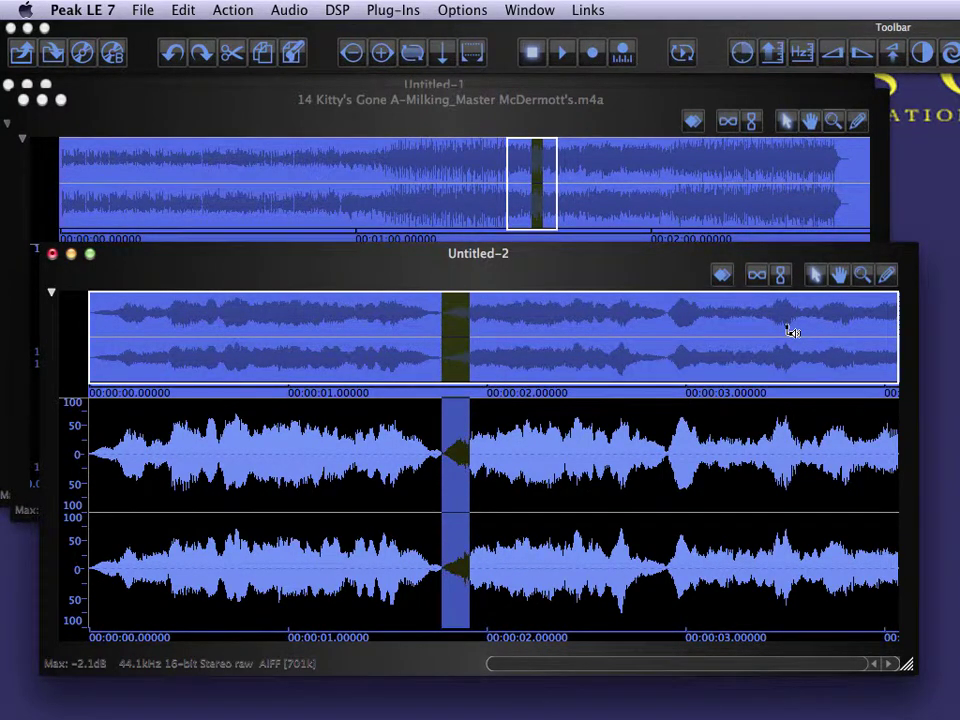
left_click_drag(883, 516, 902, 516)
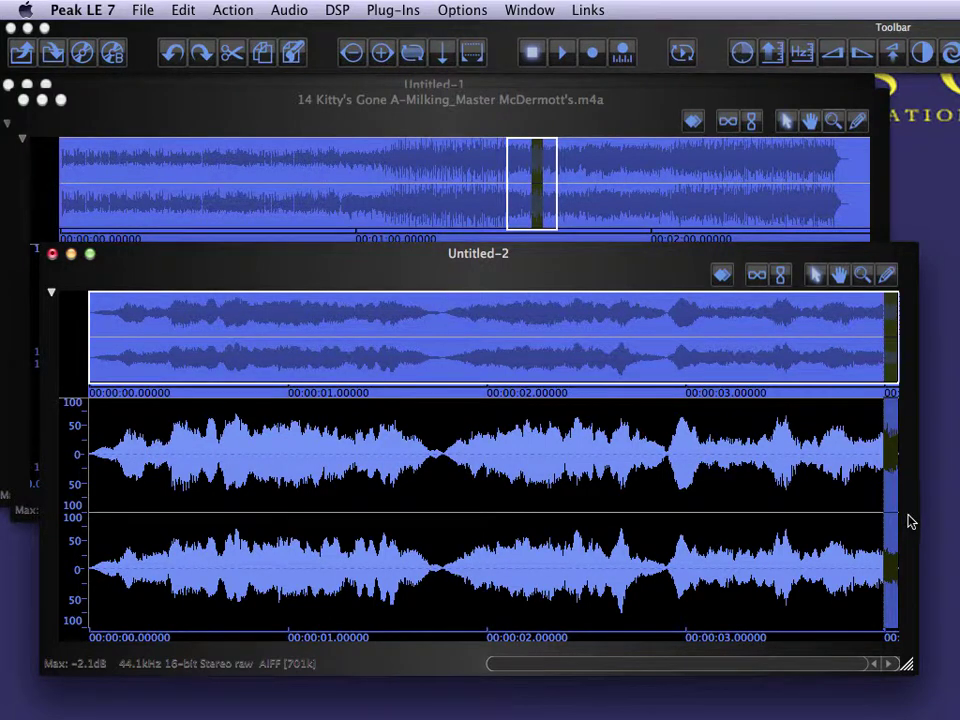
left_click(870, 55)
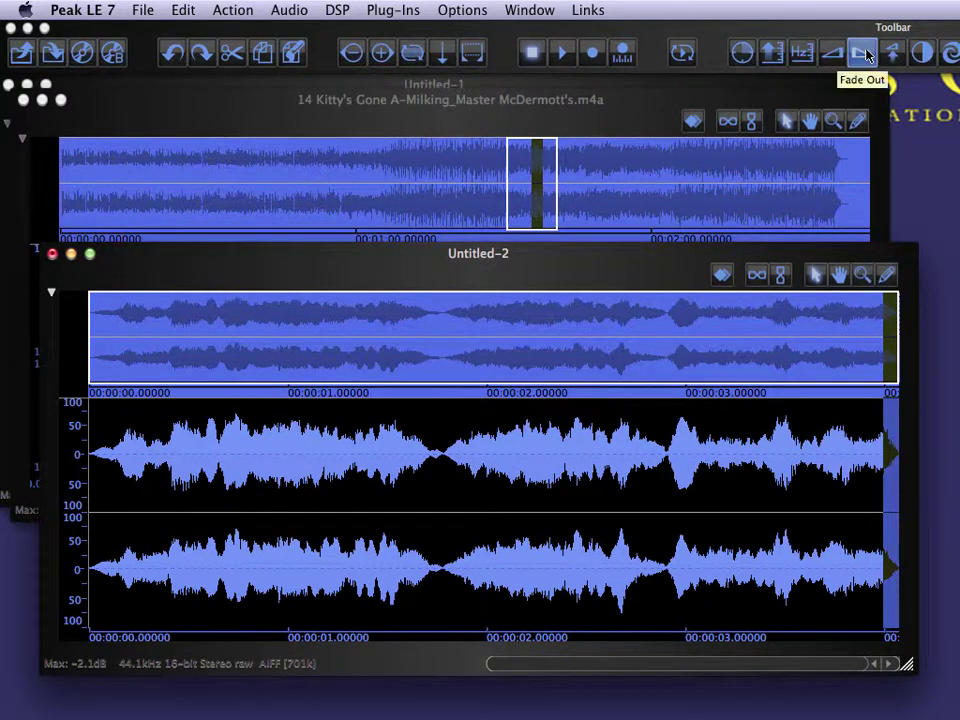
- Save the assembled document to the Desktop as the WAVE file Untitled-2.wav
left_click(143, 11)
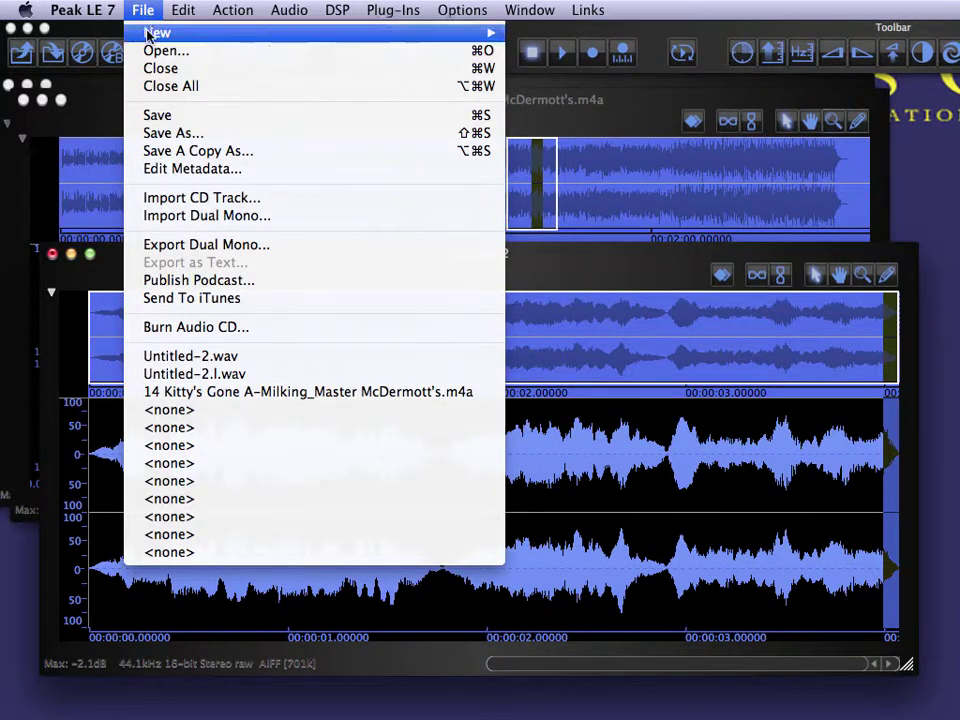
left_click(165, 133)
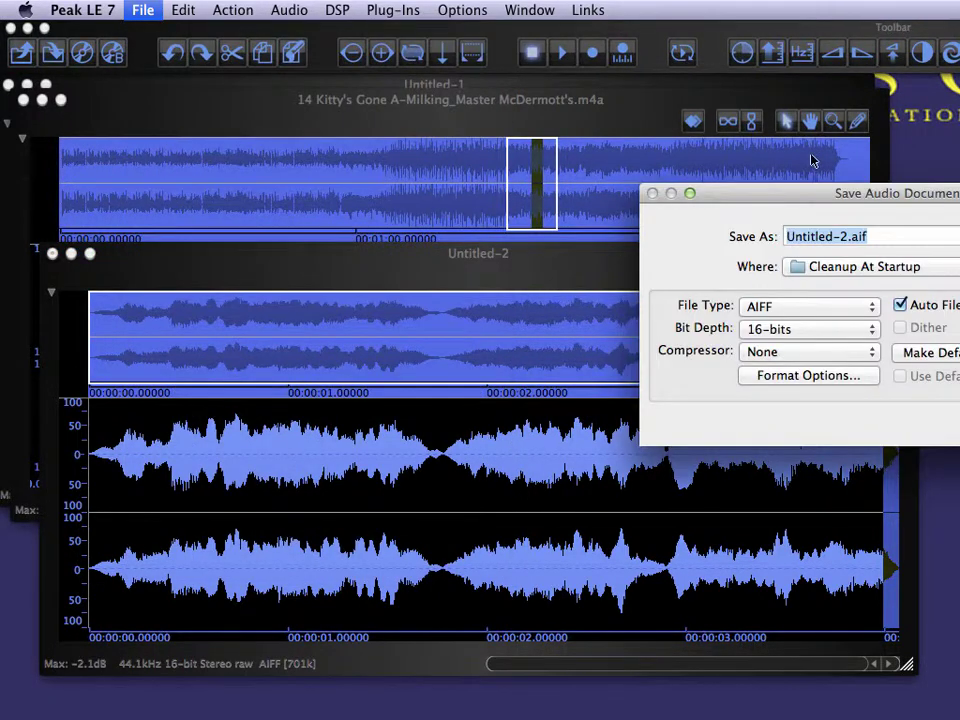
left_click_drag(818, 199, 460, 192)
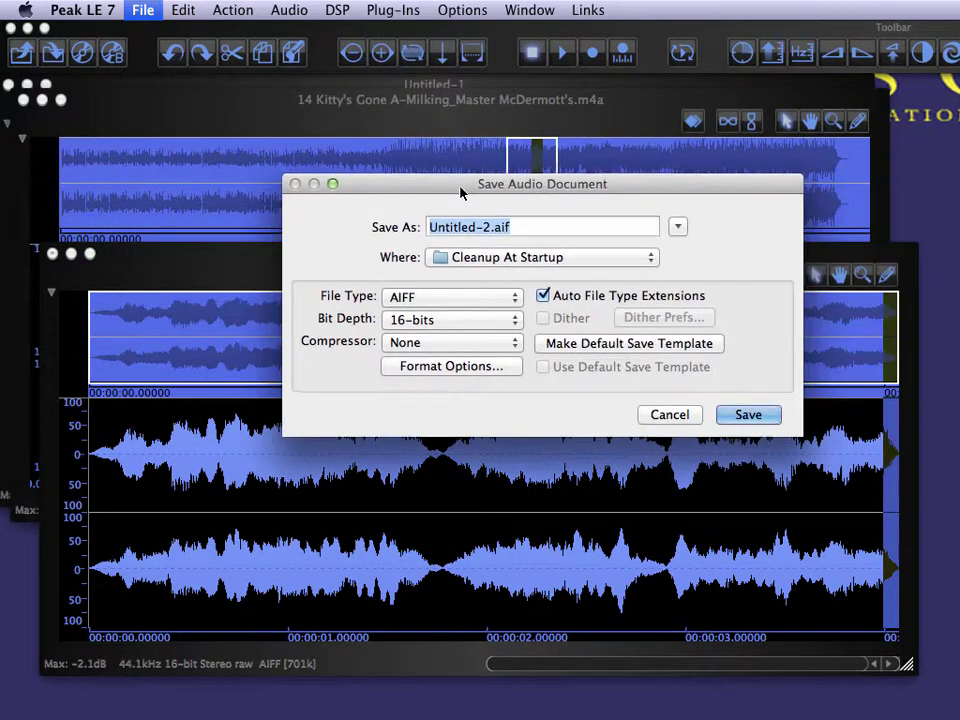
left_click(480, 297)
left_click(462, 341)
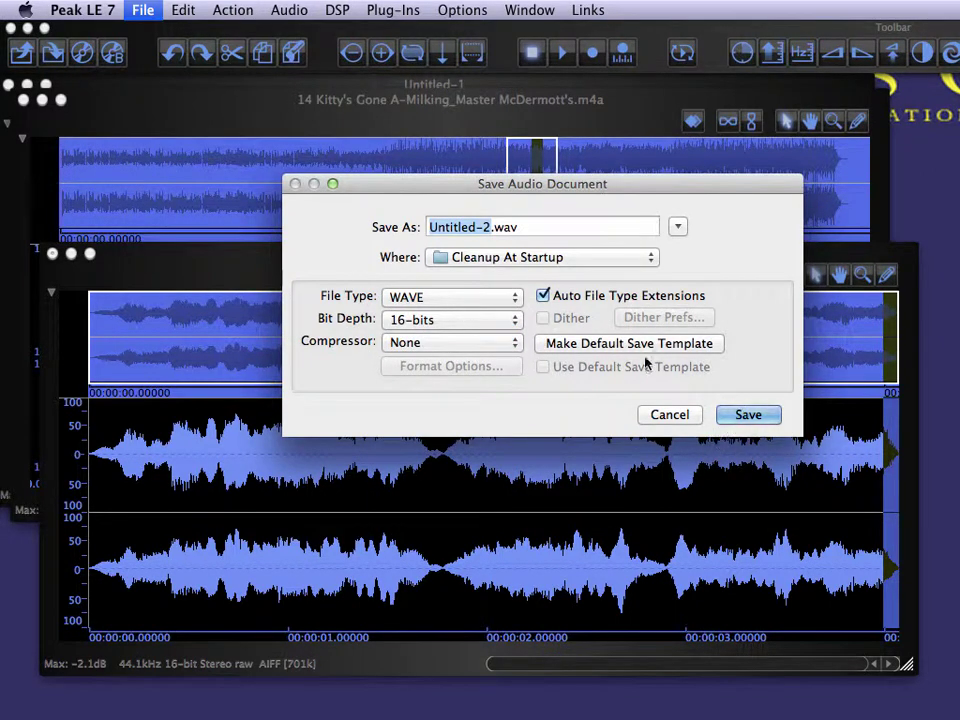
left_click(568, 258)
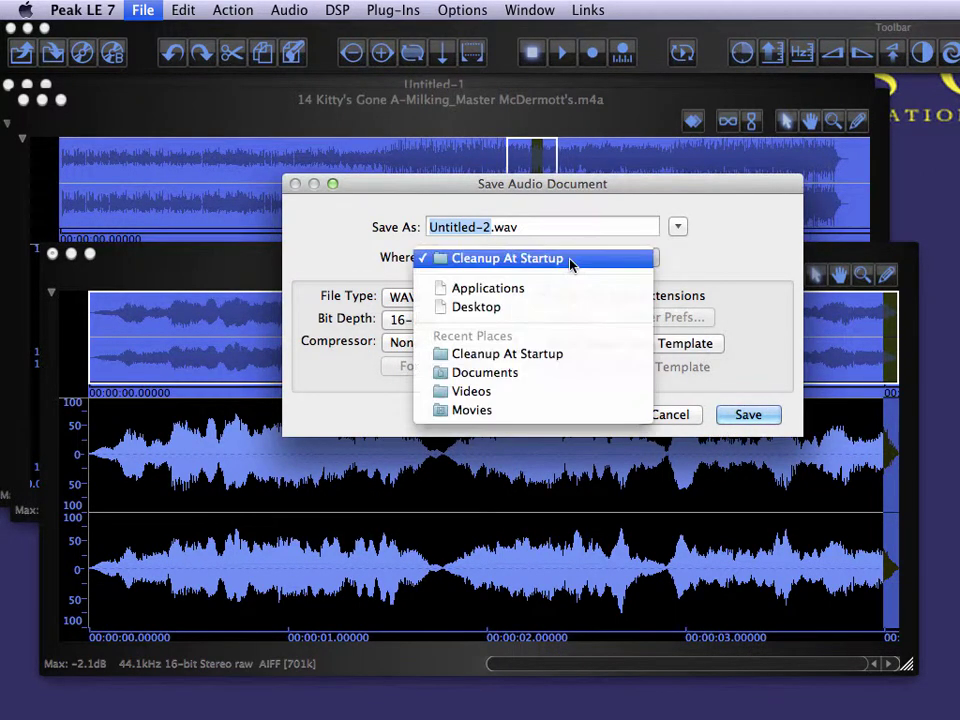
left_click(538, 310)
left_click(752, 417)
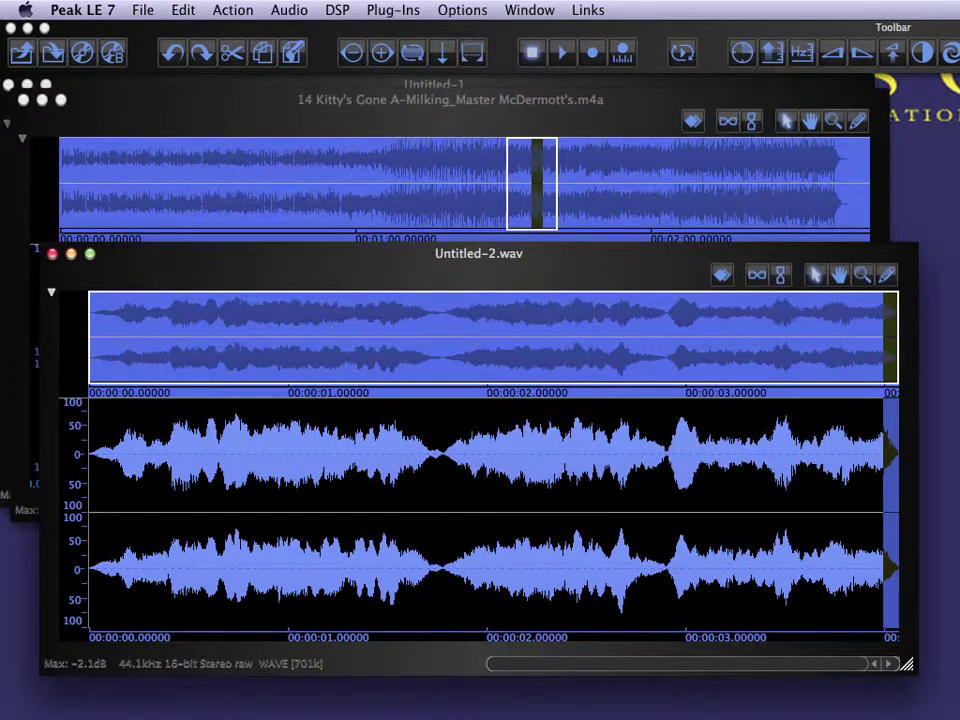